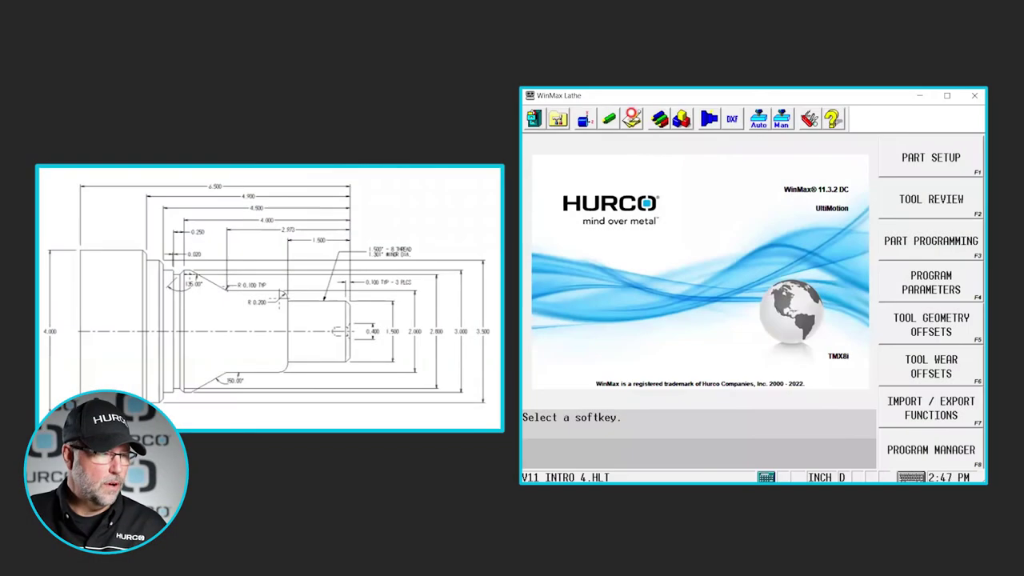
- Review grooving tool 3's setup: station, type, offsets, 350 FPM speed, 0.0035 IPR feed, corner 1
left_click(610, 119)
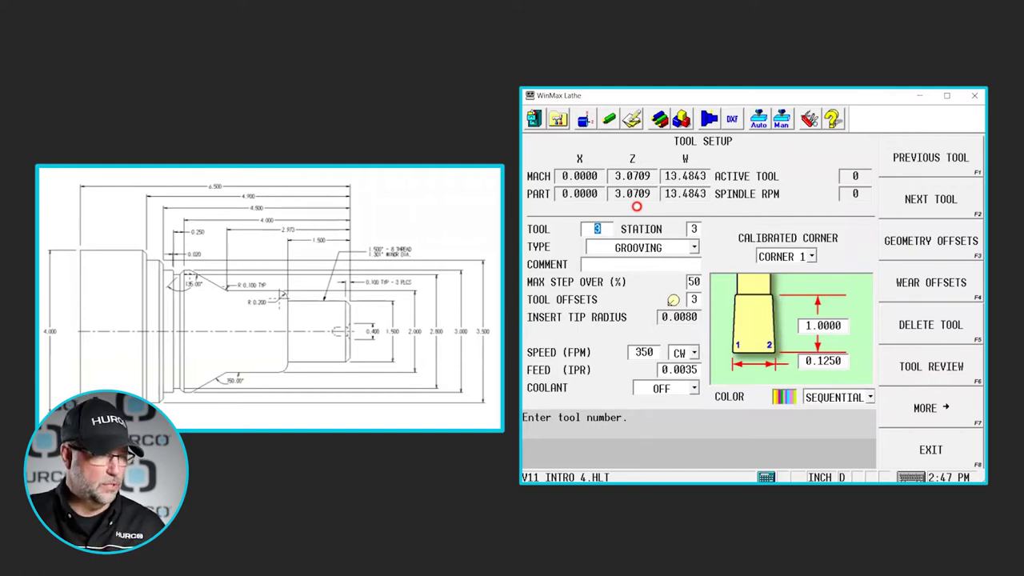
key("Return")
key("Return")
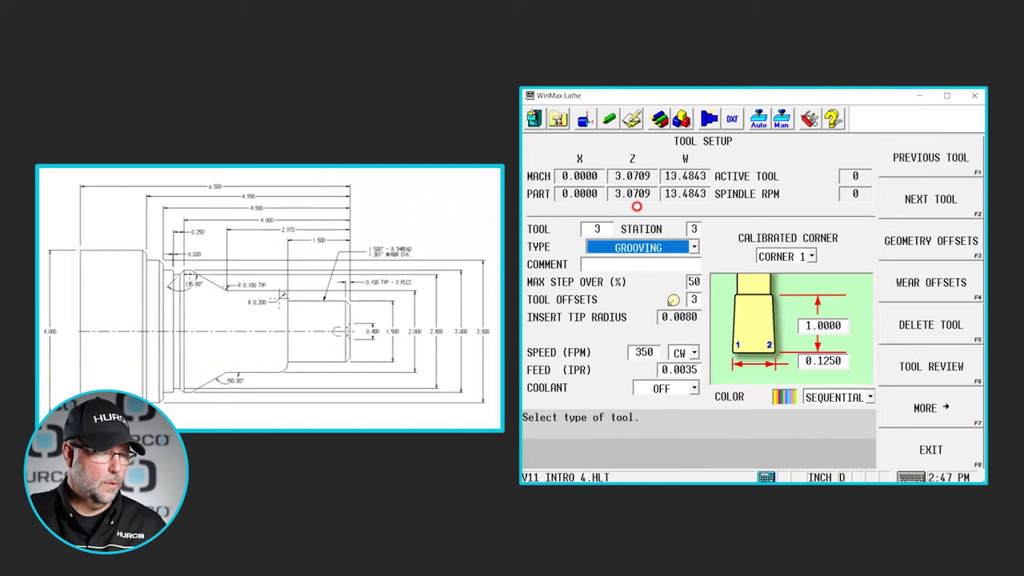
key("Return")
key("Return")
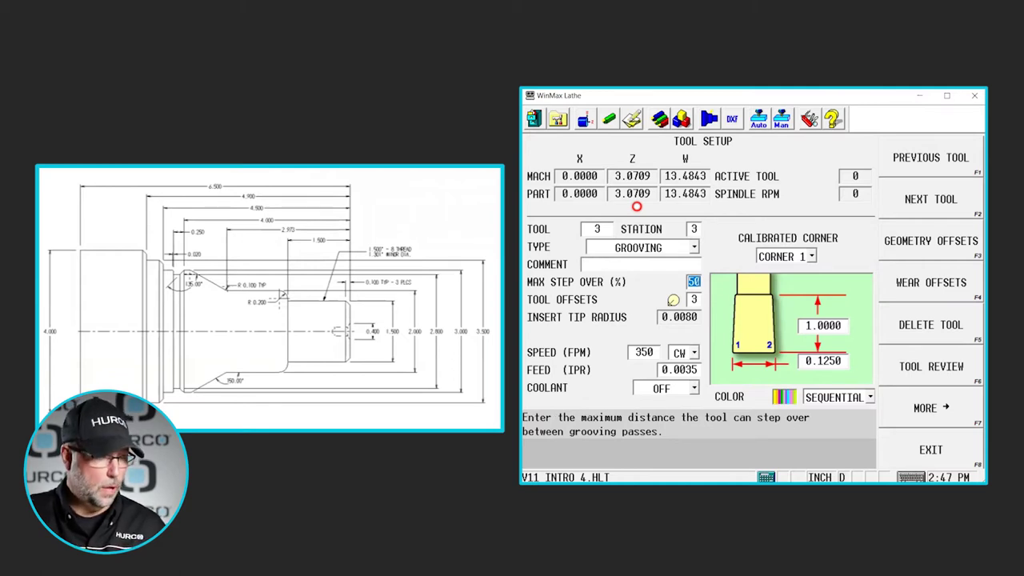
key("Return")
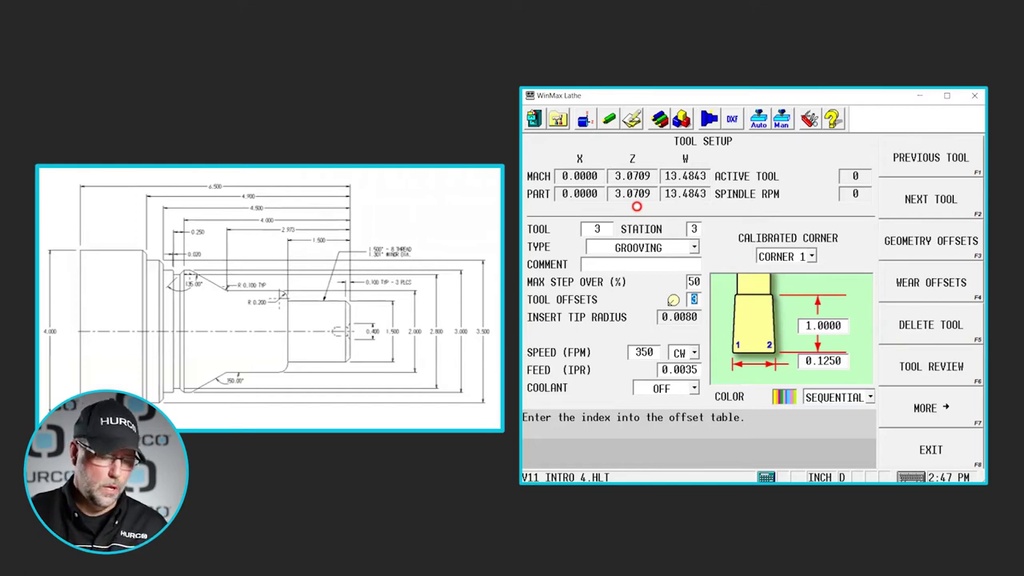
key("Return")
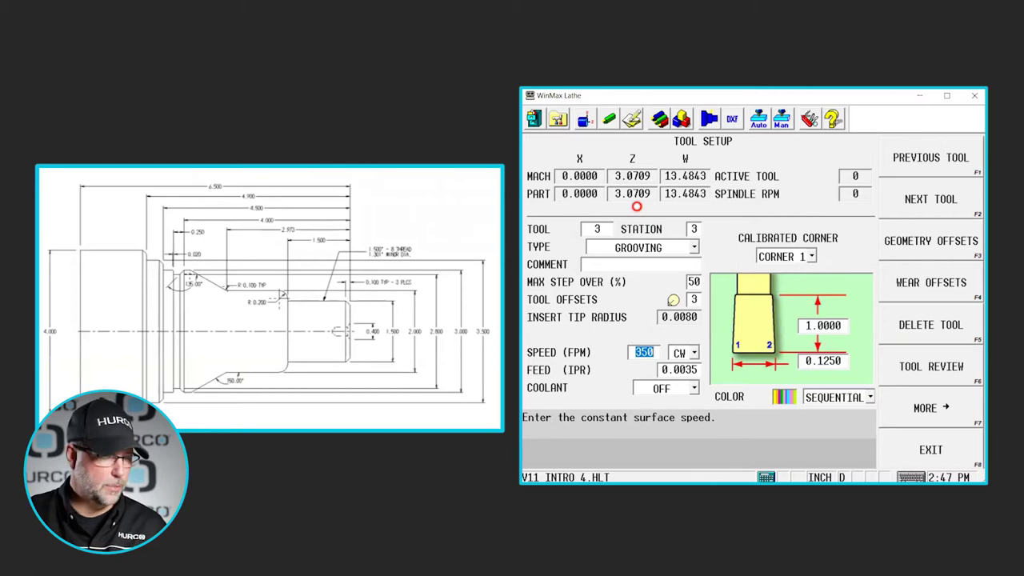
key("Return")
key("Return")
key("Return")
key("Return")
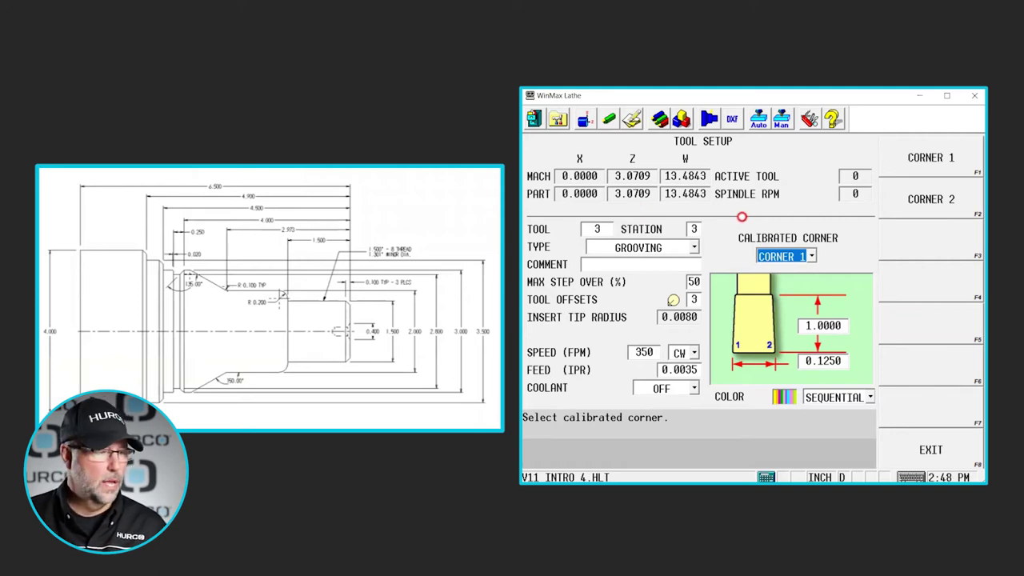
left_click(811, 256)
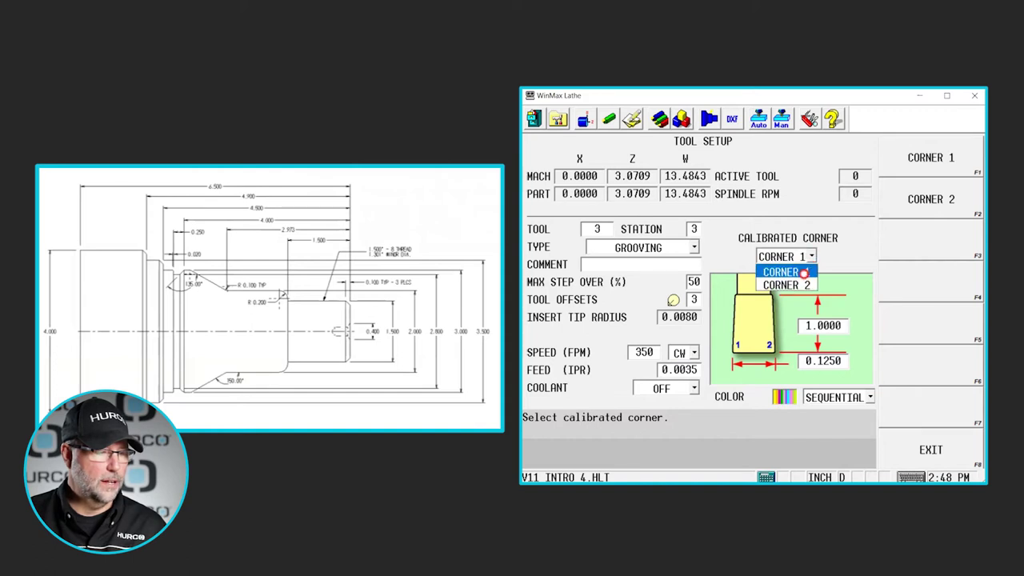
left_click(803, 284)
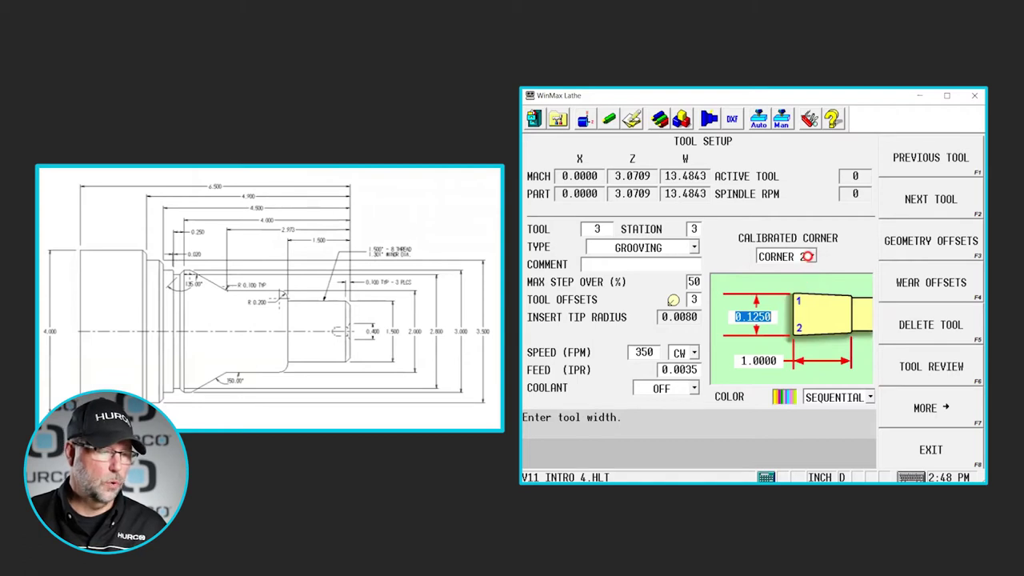
left_click(811, 256)
left_click(799, 270)
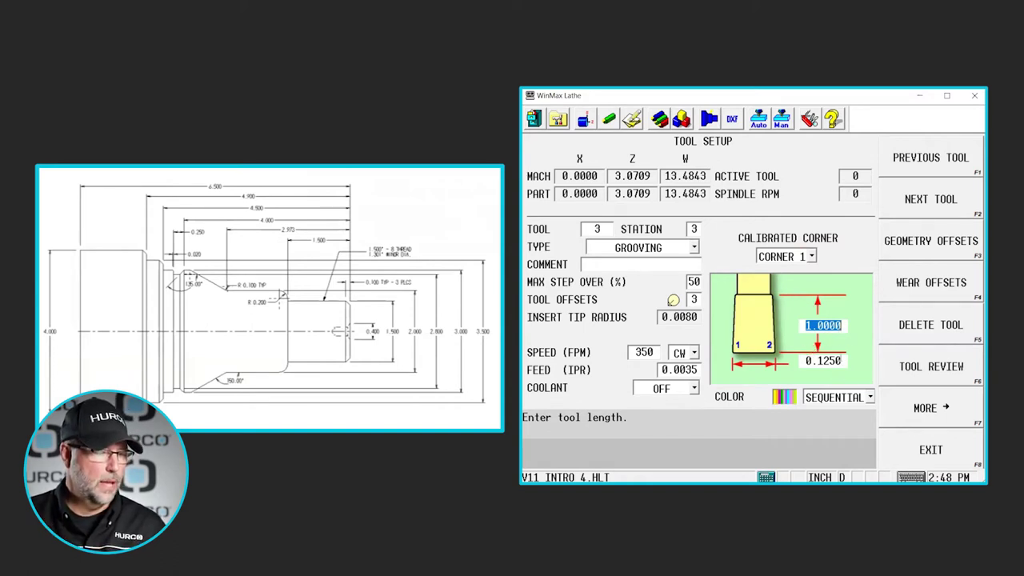
left_click(832, 362)
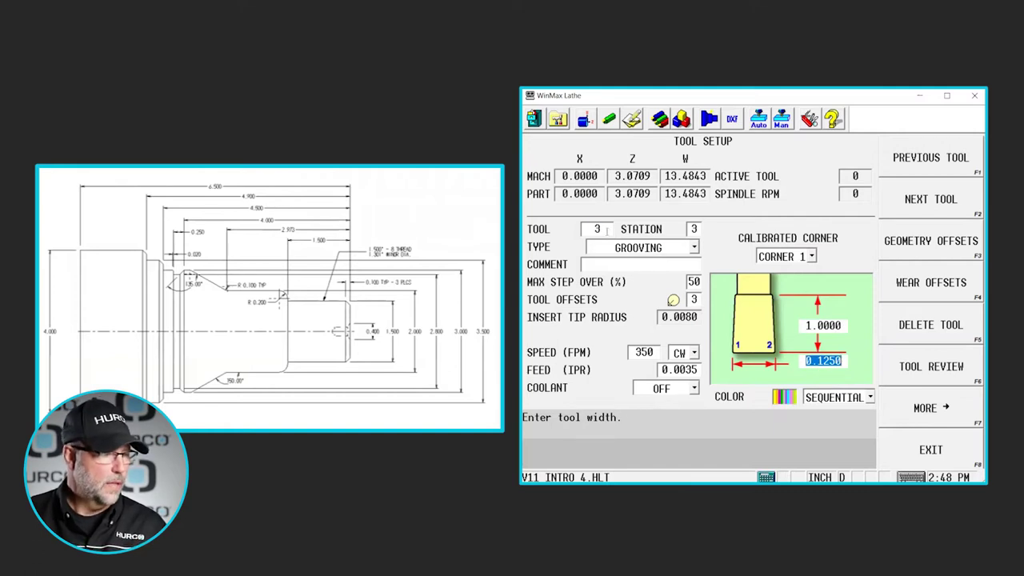
left_click(605, 229)
- Load tool 4 in the tool setup and check that its type is THREADING
type("4")
key("Return")
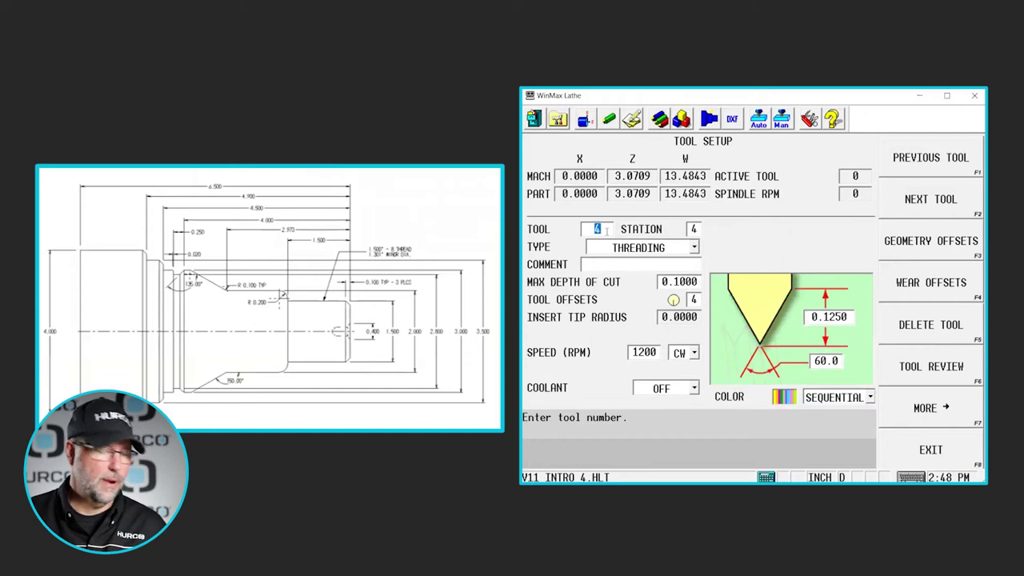
left_click(653, 248)
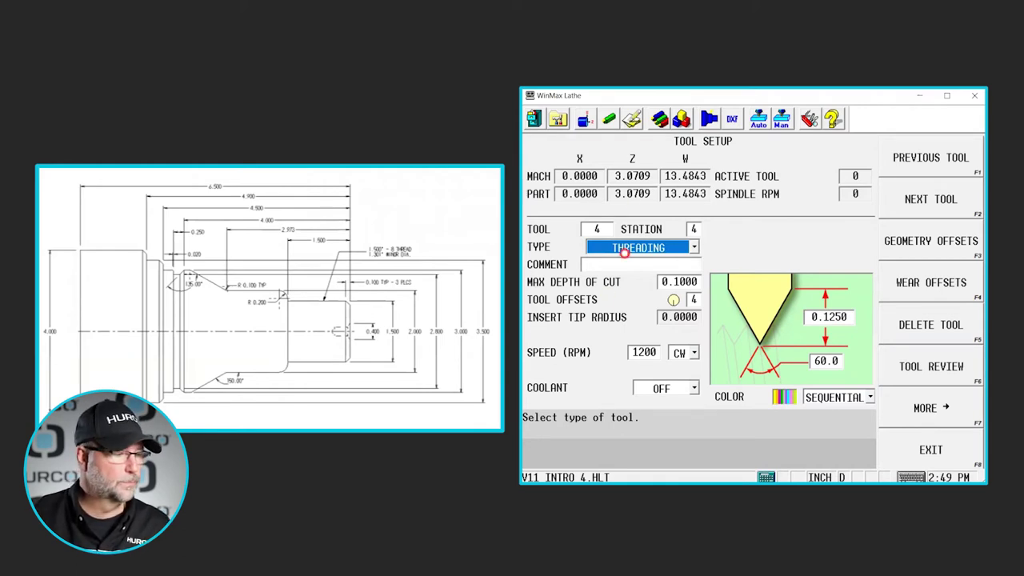
- In Program Review, insert a Turning Groove block before #5 End of Program
left_click(678, 121)
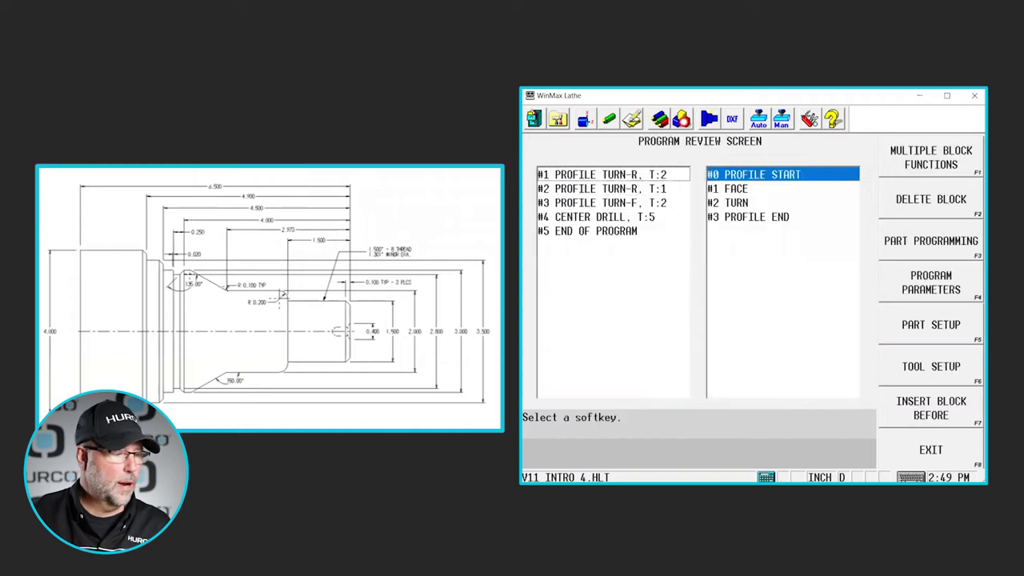
left_click(598, 231)
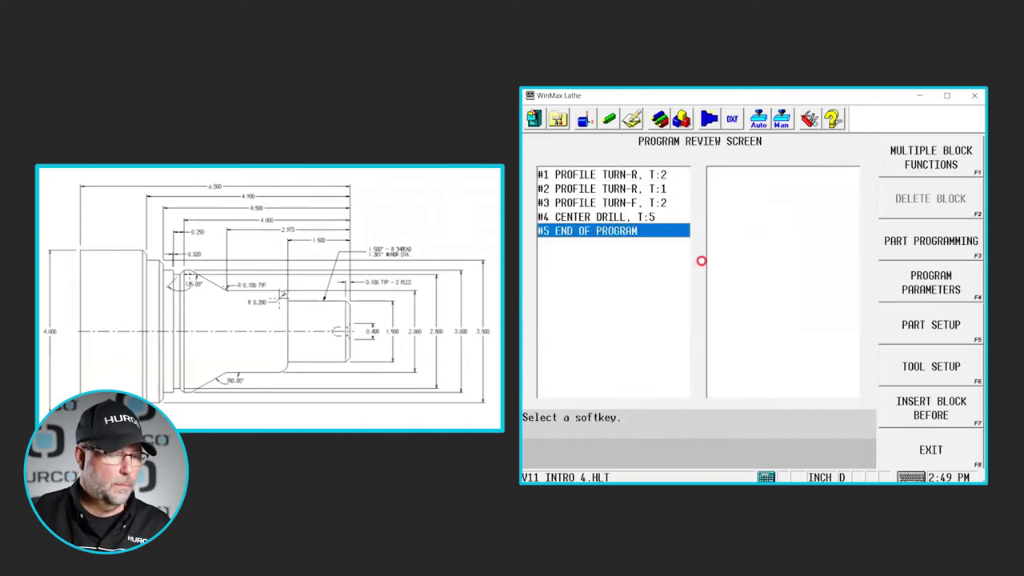
left_click(930, 406)
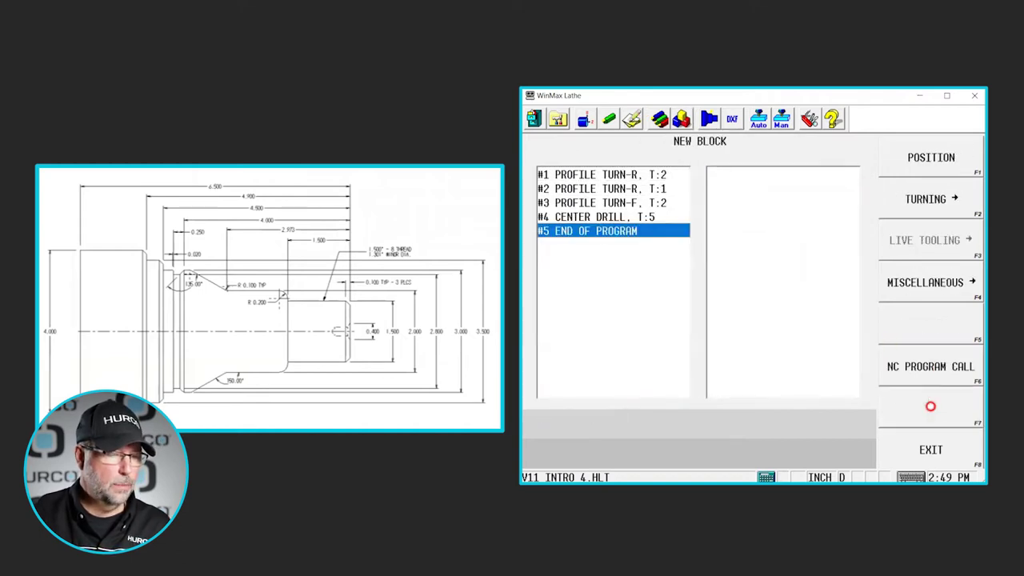
left_click(931, 201)
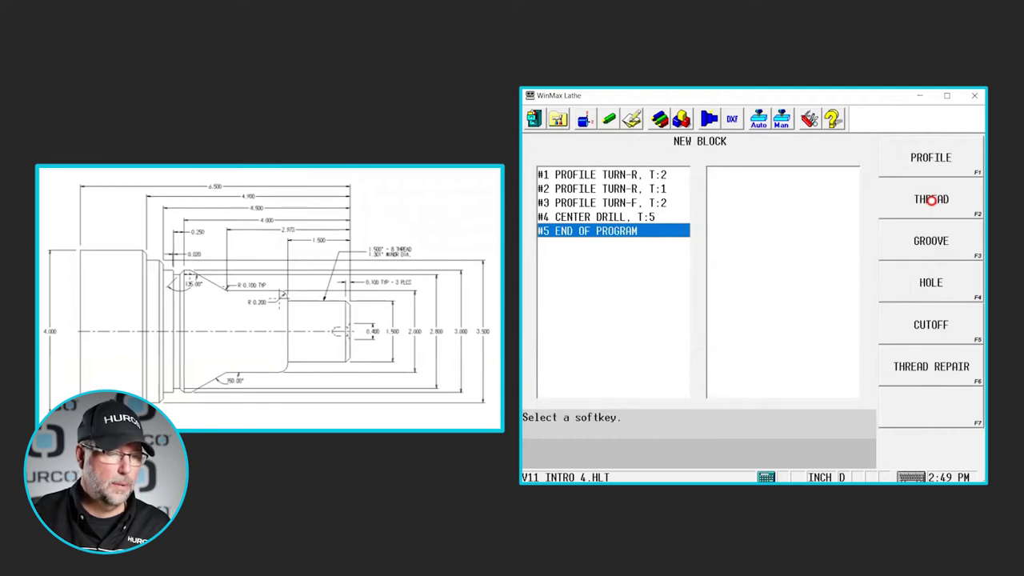
left_click(931, 241)
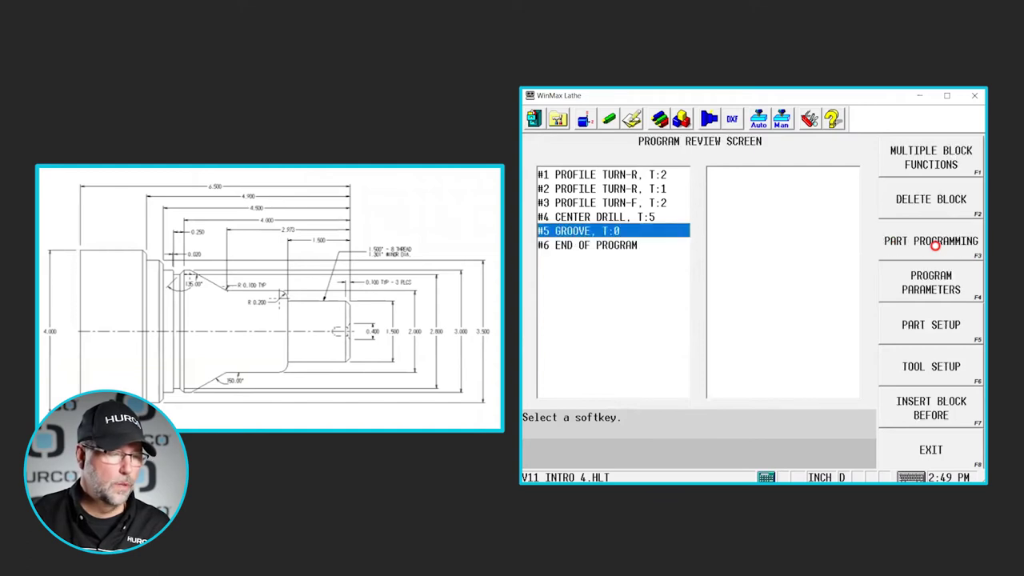
- Open groove block 5 and look over its Geometry and Patterns tabs before returning to Process
double_click(580, 230)
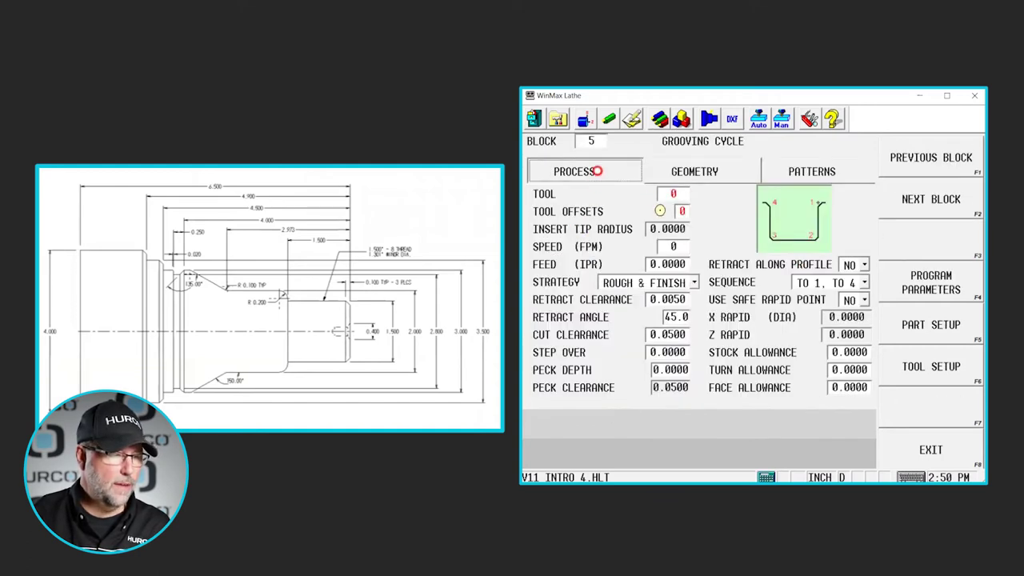
left_click(711, 173)
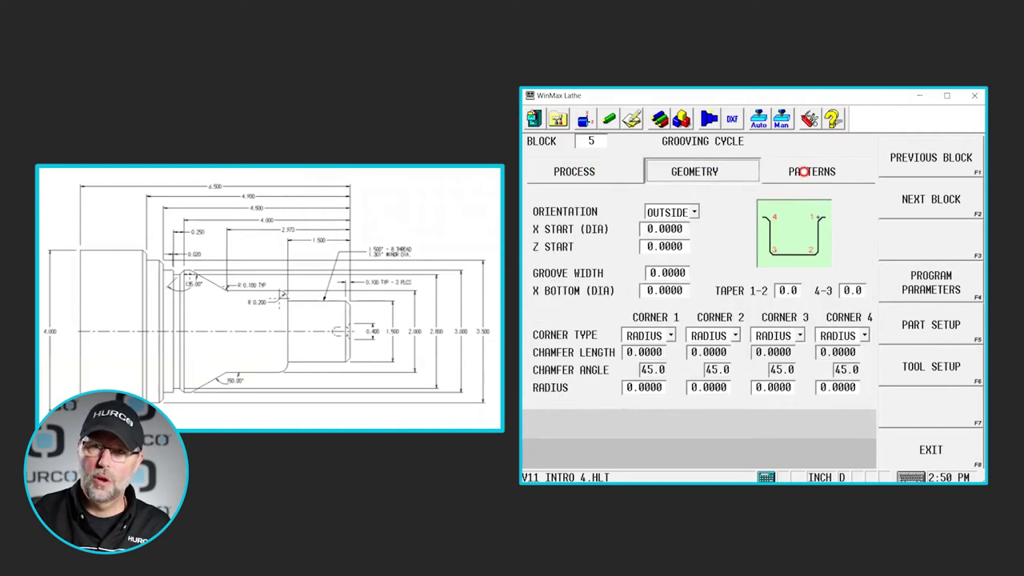
left_click(803, 171)
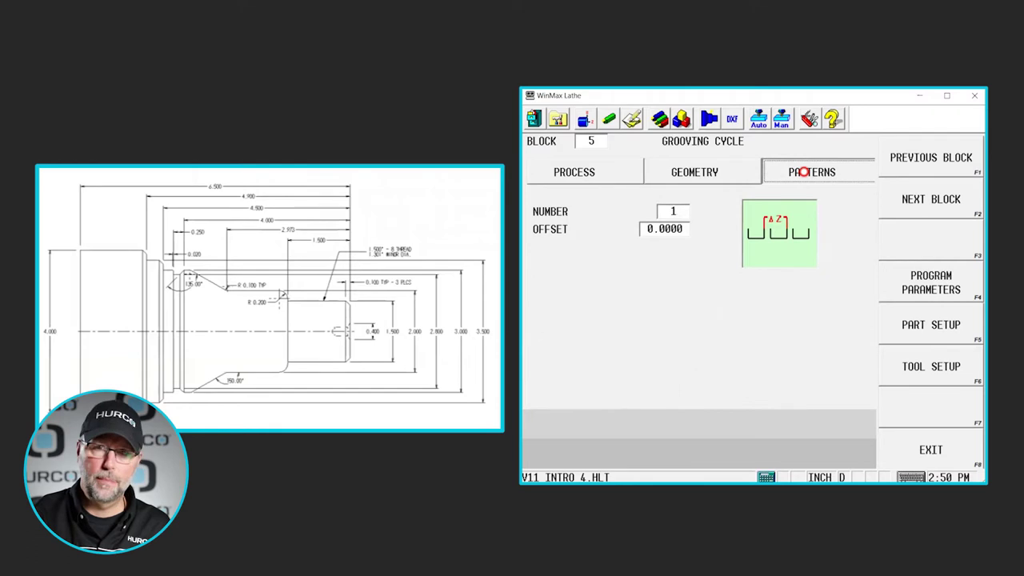
left_click(592, 173)
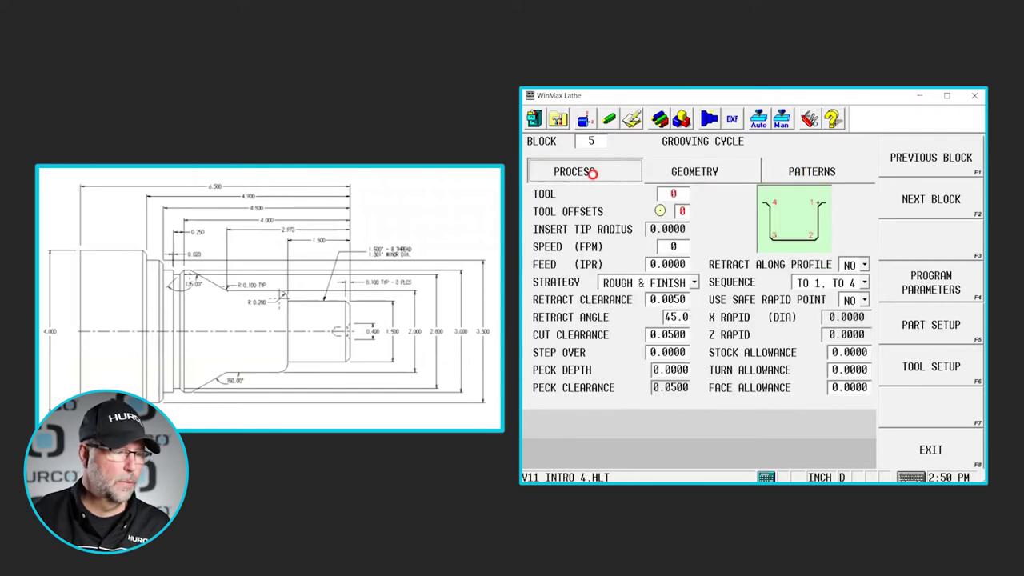
- Assign tool 3 to the groove, accepting its 350 FPM, 0.0035 feed and 0.0625 step over
left_click(676, 193)
type("3")
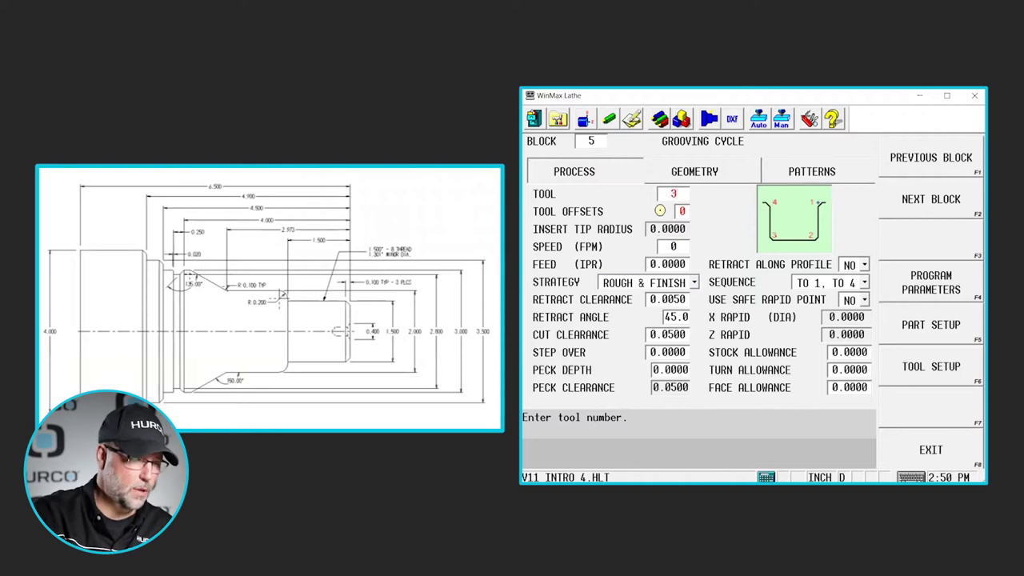
key("Return")
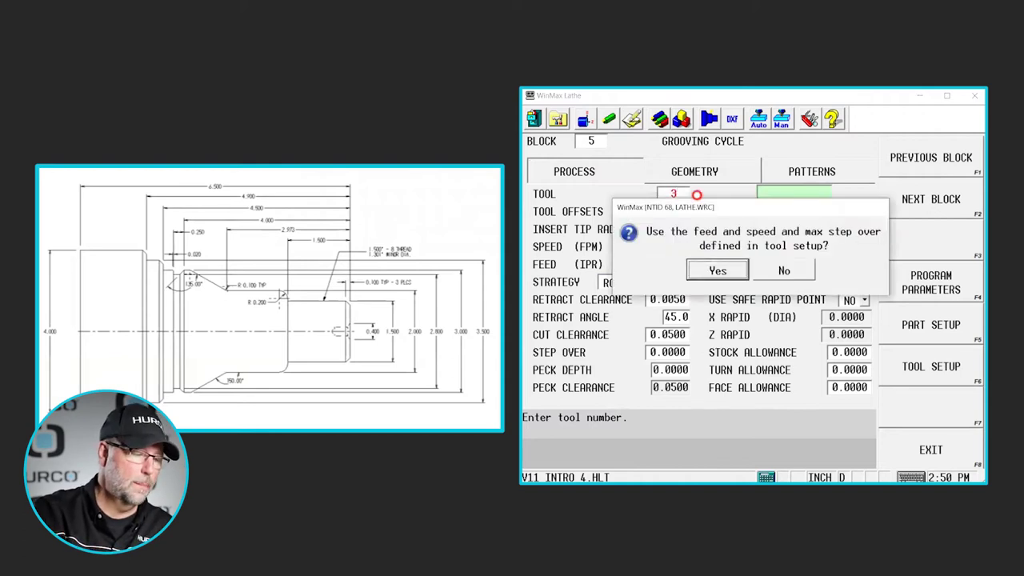
key("Return")
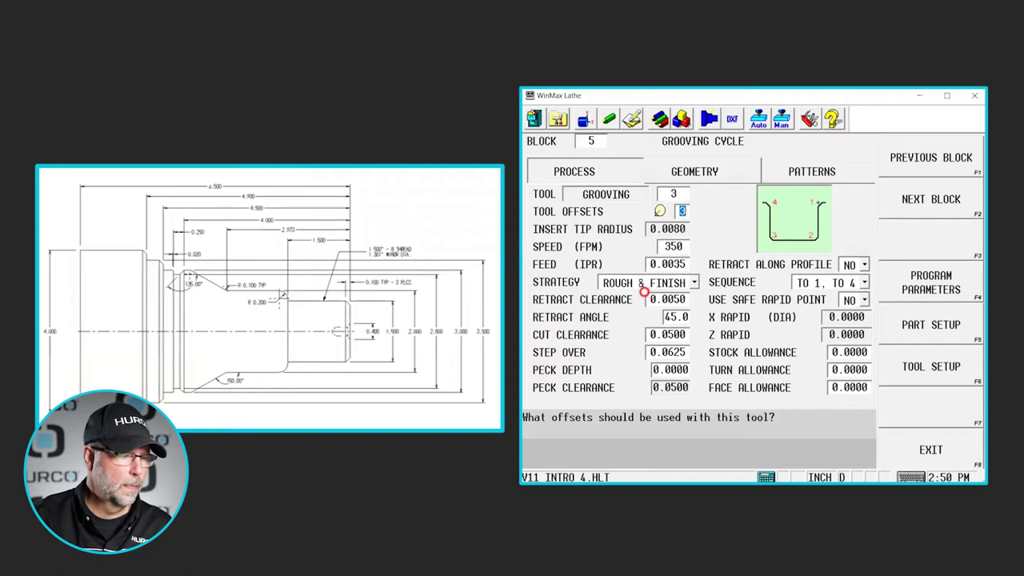
left_click(695, 283)
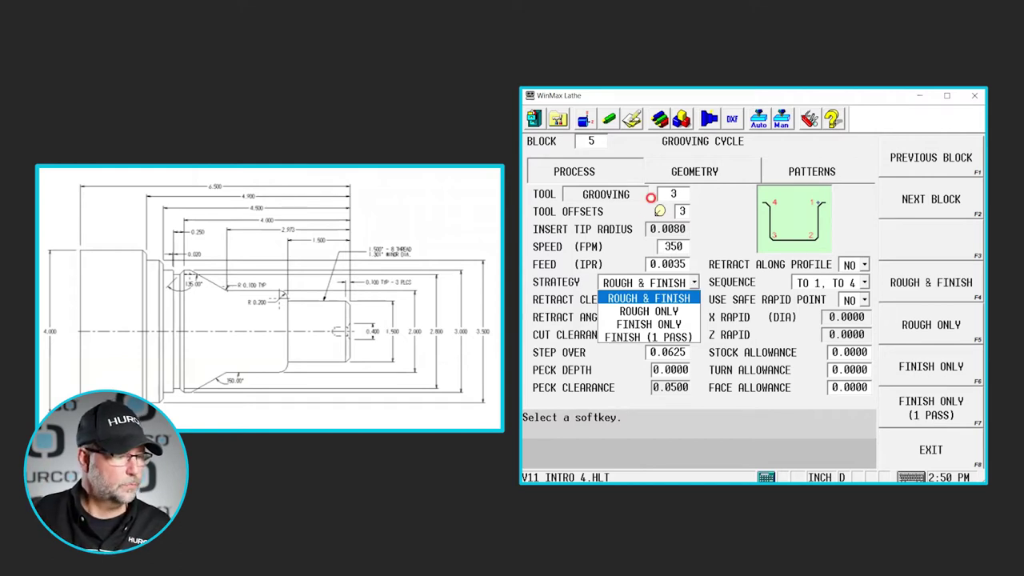
- Keep the Rough & Finish strategy and the TO 1, TO 4 groove cutting sequence
left_click(655, 283)
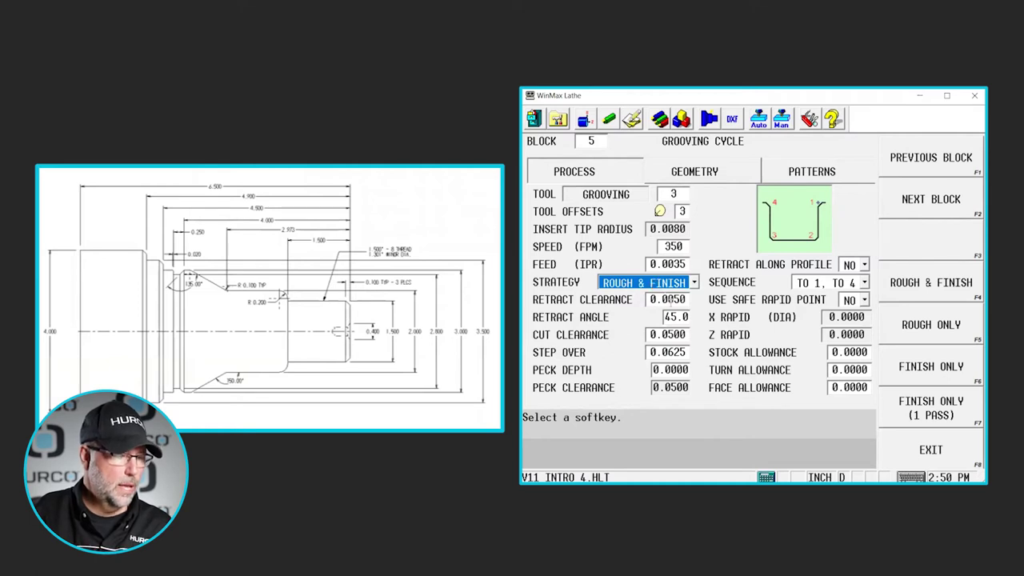
left_click(803, 282)
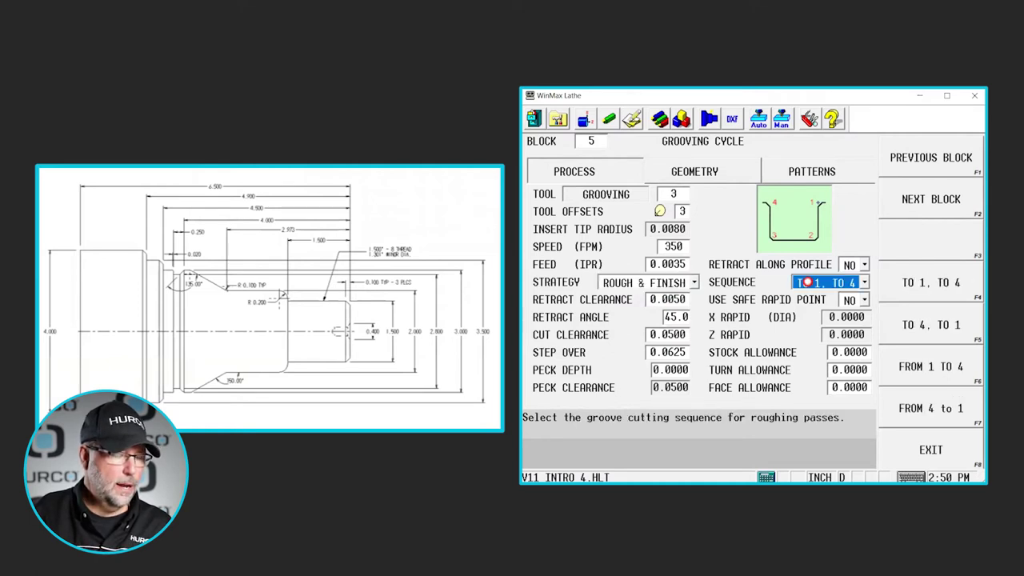
left_click(866, 282)
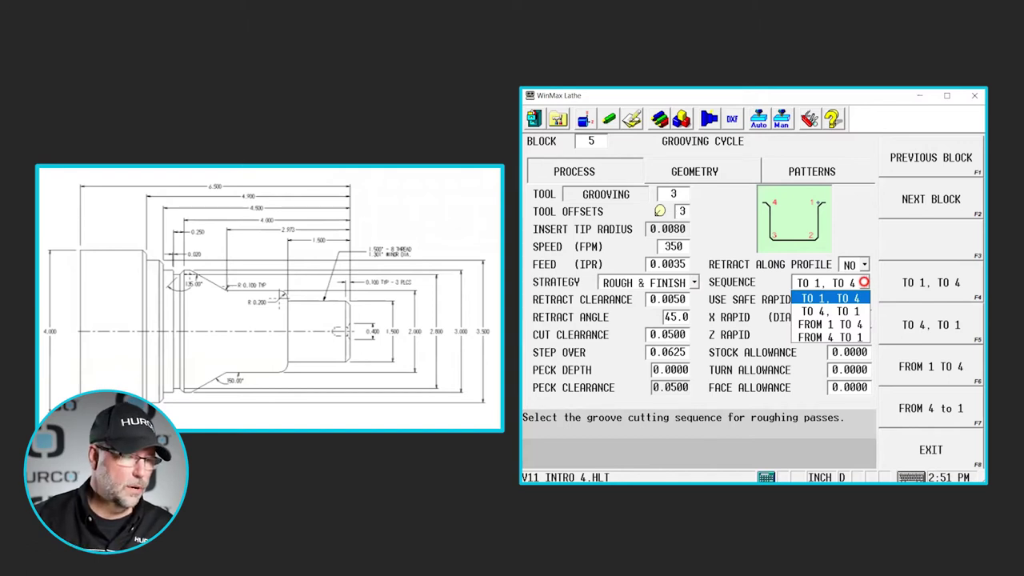
left_click(863, 283)
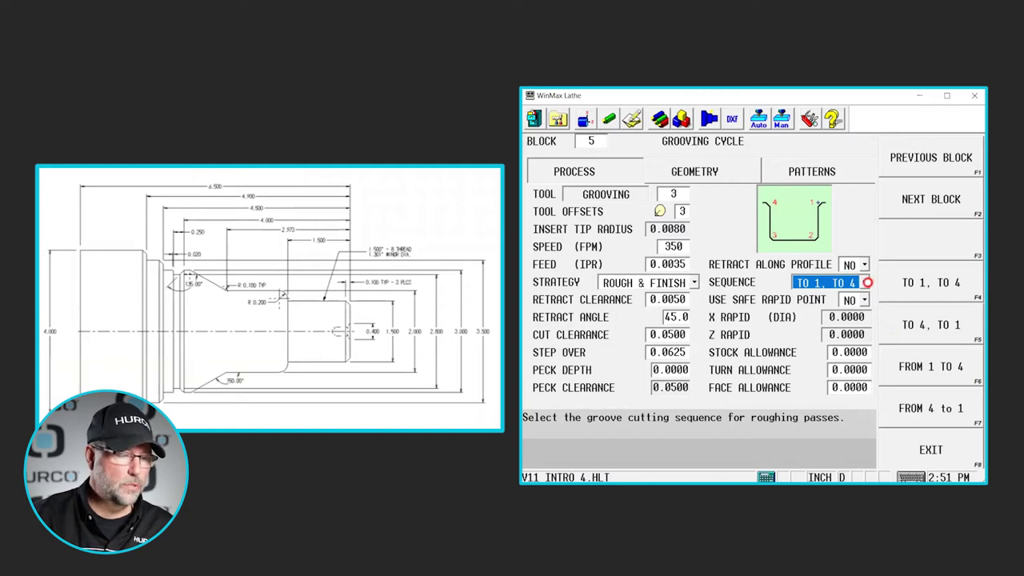
left_click(866, 282)
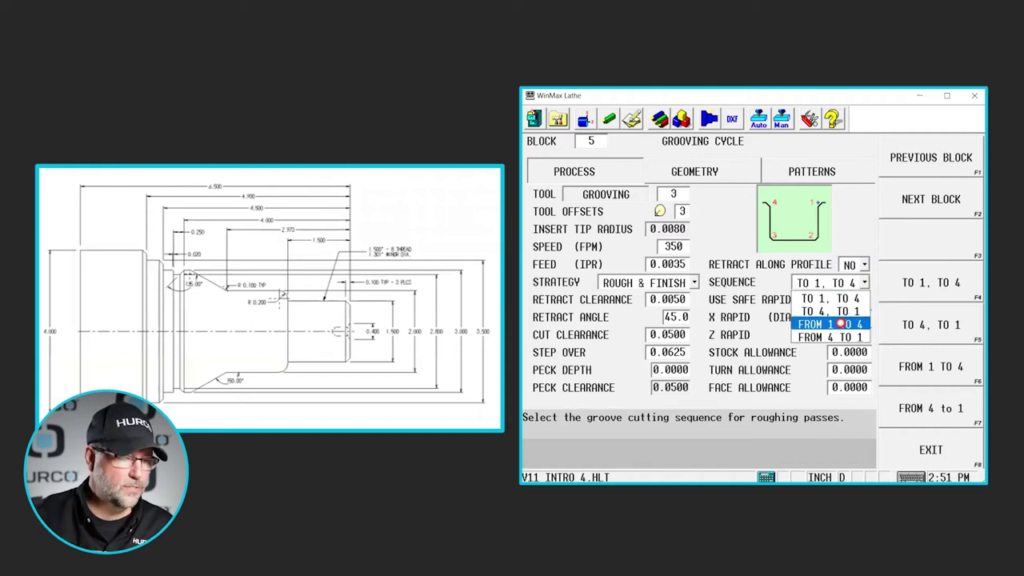
left_click(819, 282)
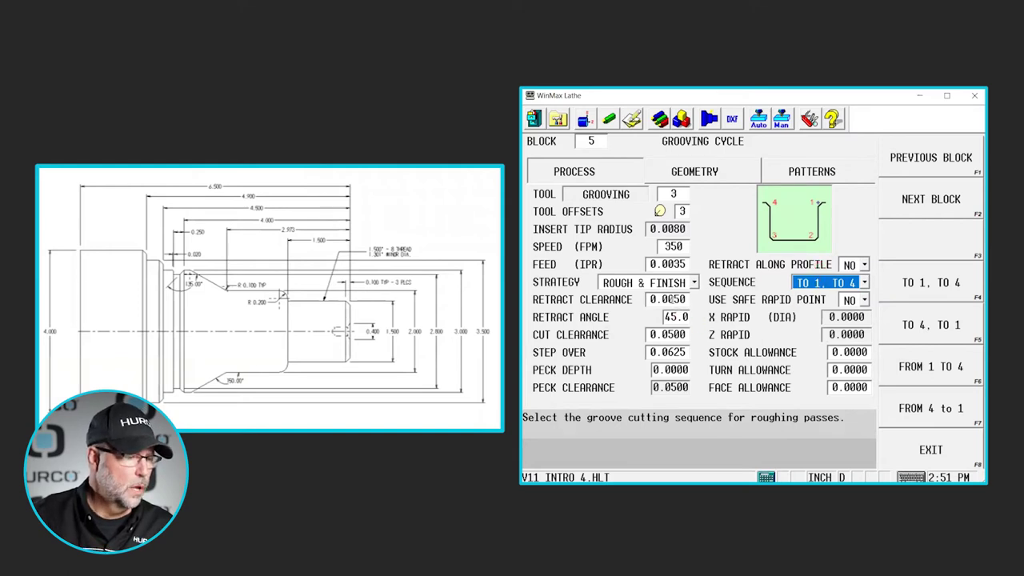
left_click(670, 299)
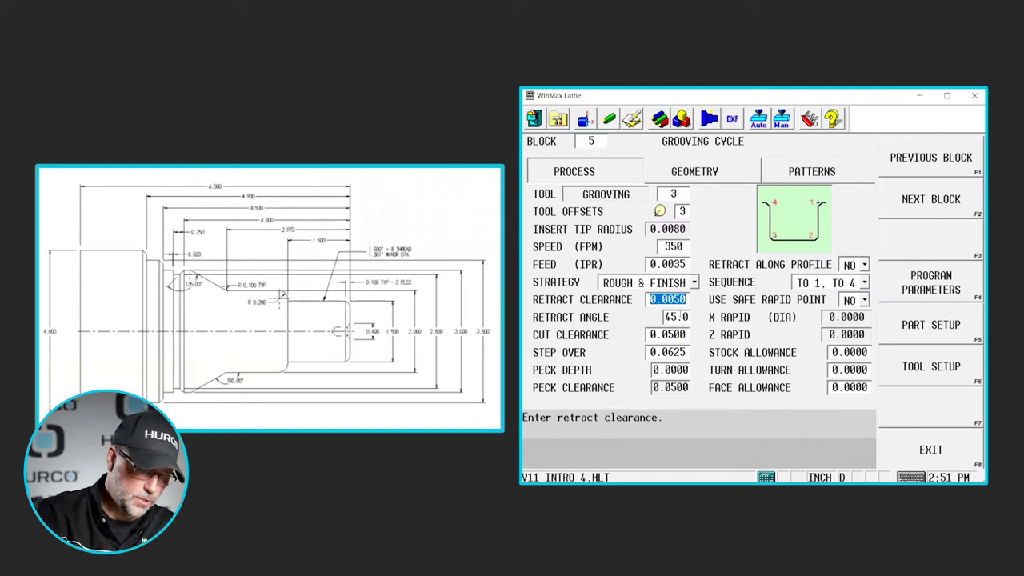
- Set retract clearance 0.0200, keep 45.0 retract angle and 0.0625 step over, safe rapid point NO
type(".02")
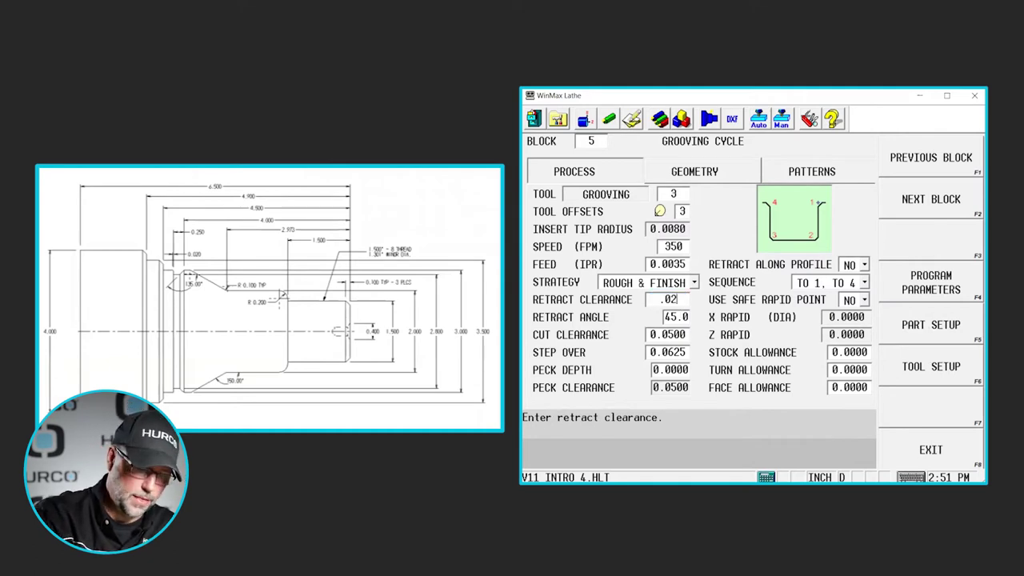
key("Return")
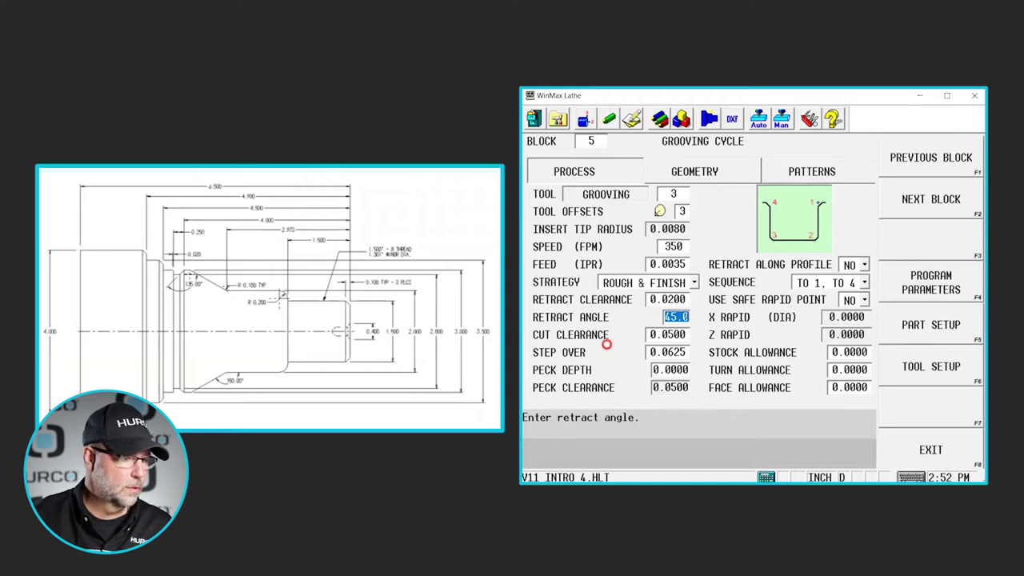
key("Return")
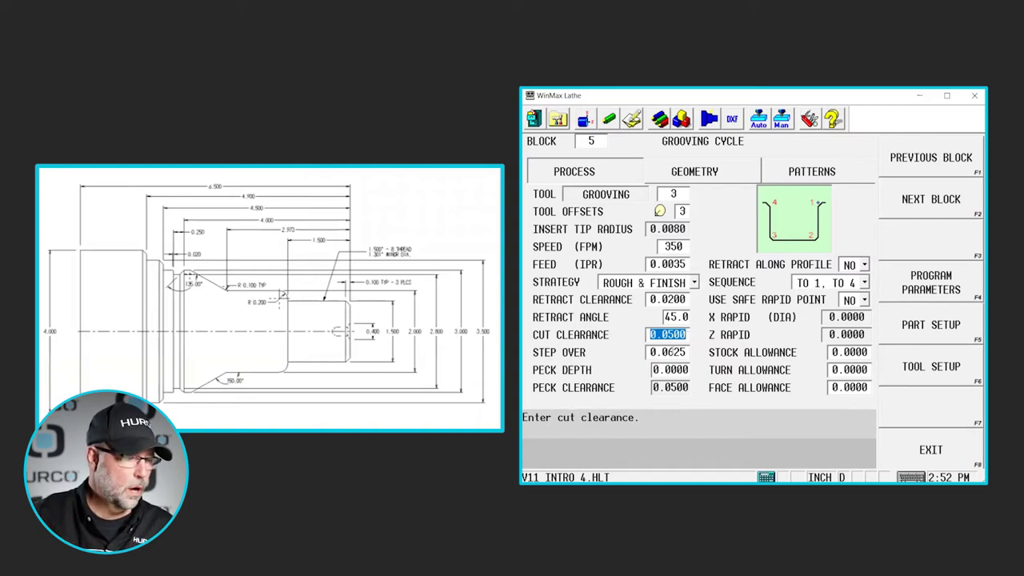
left_click(667, 352)
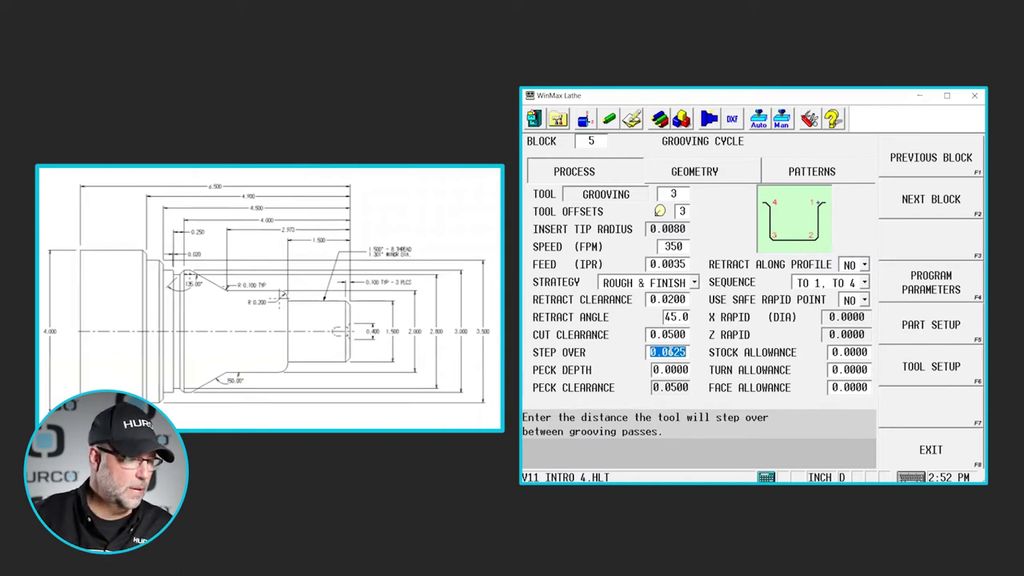
key("Return")
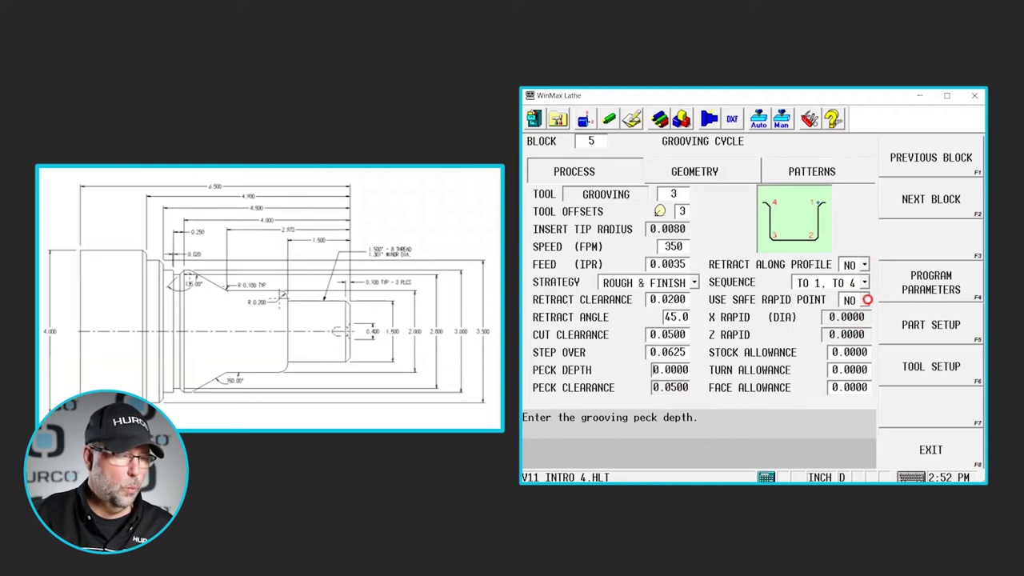
left_click(864, 299)
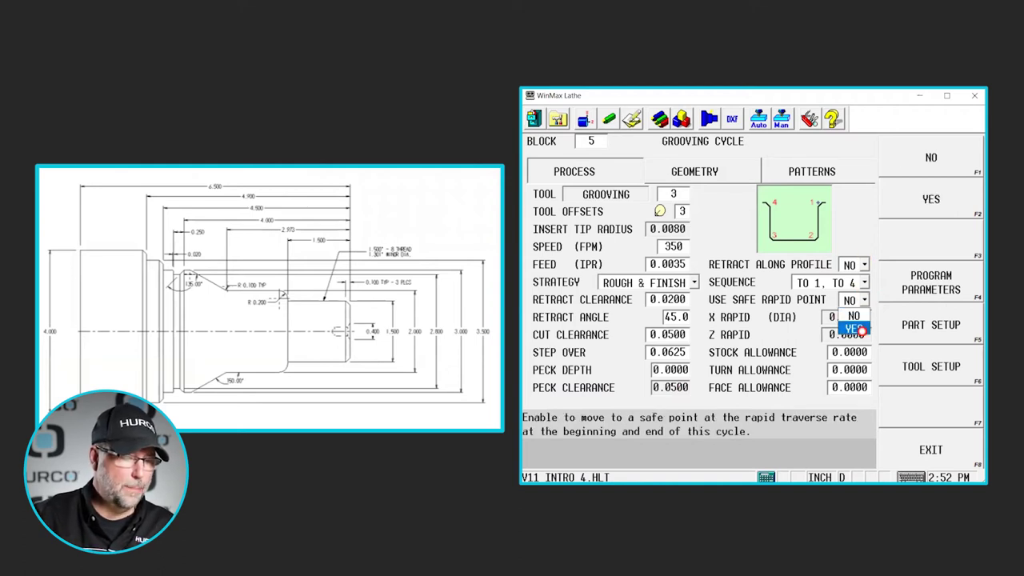
left_click(859, 316)
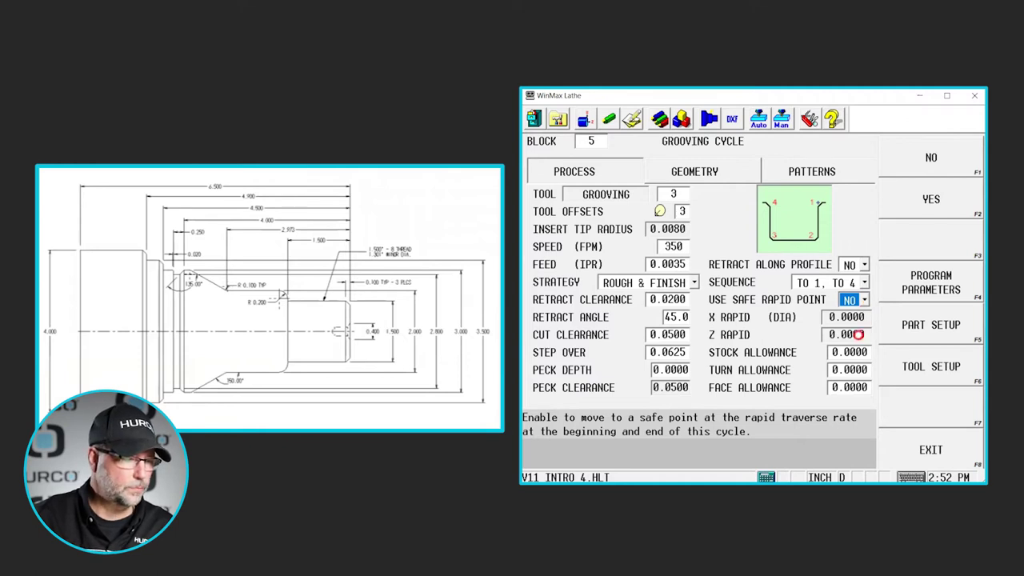
- Set the groove's stock allowance to 0.0100
left_click(849, 354)
left_click(850, 370)
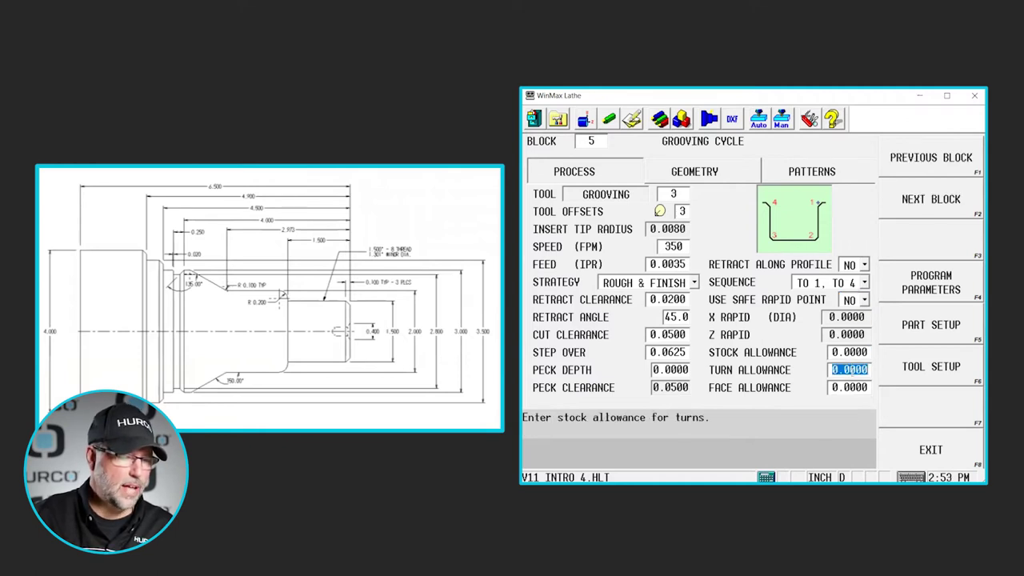
left_click(849, 387)
left_click(849, 352)
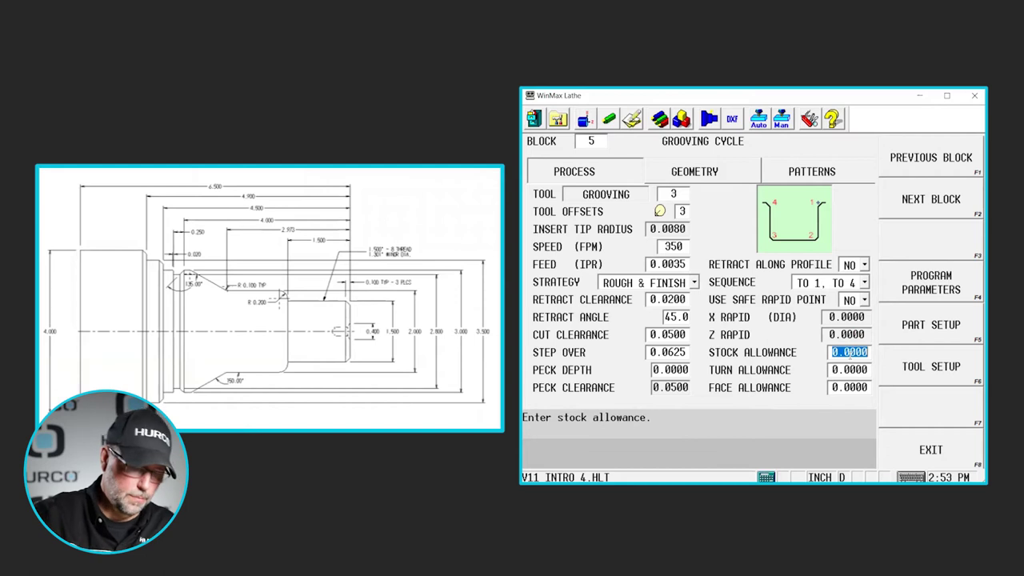
type(".01")
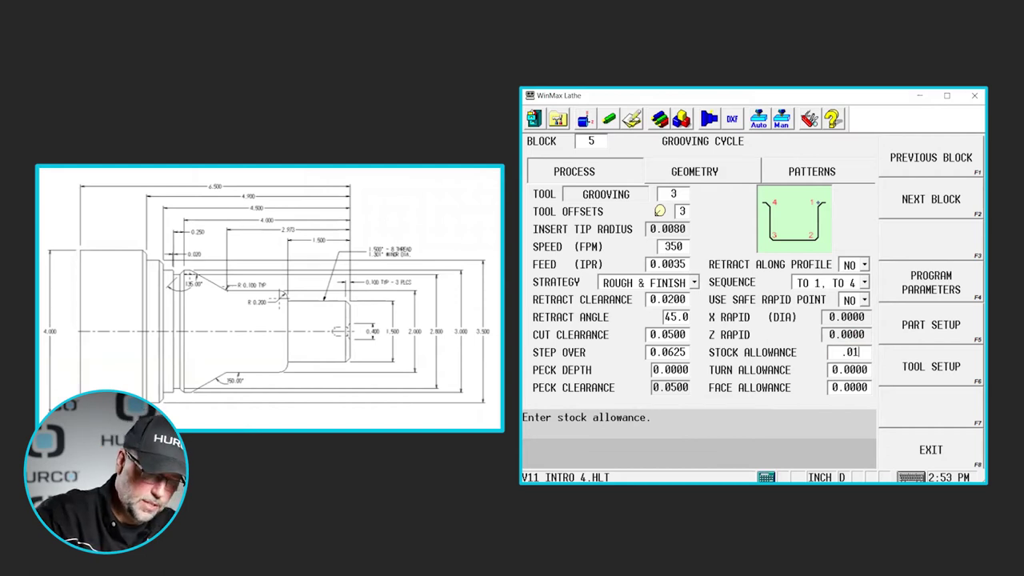
key("Return")
key("Return")
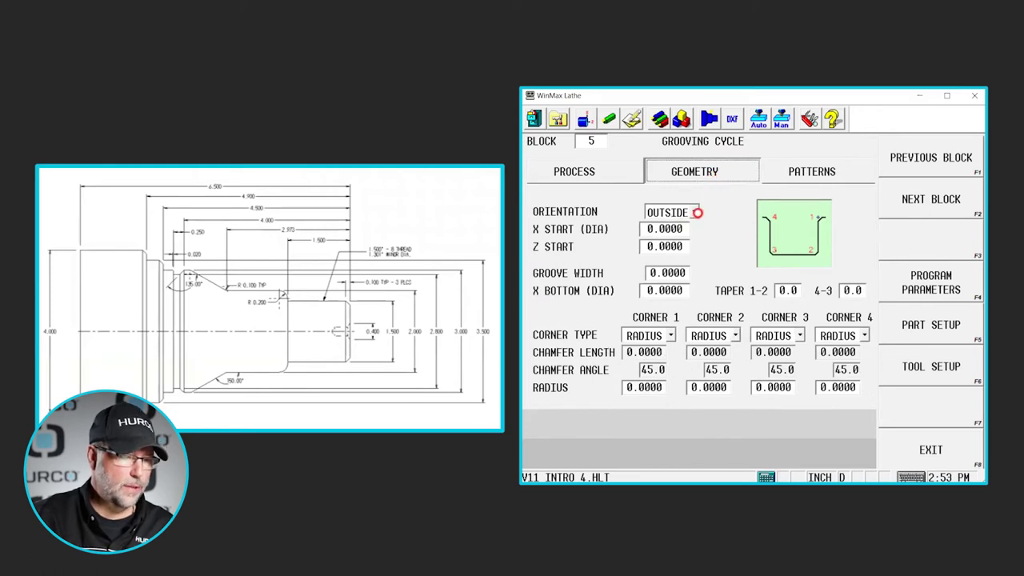
left_click(697, 212)
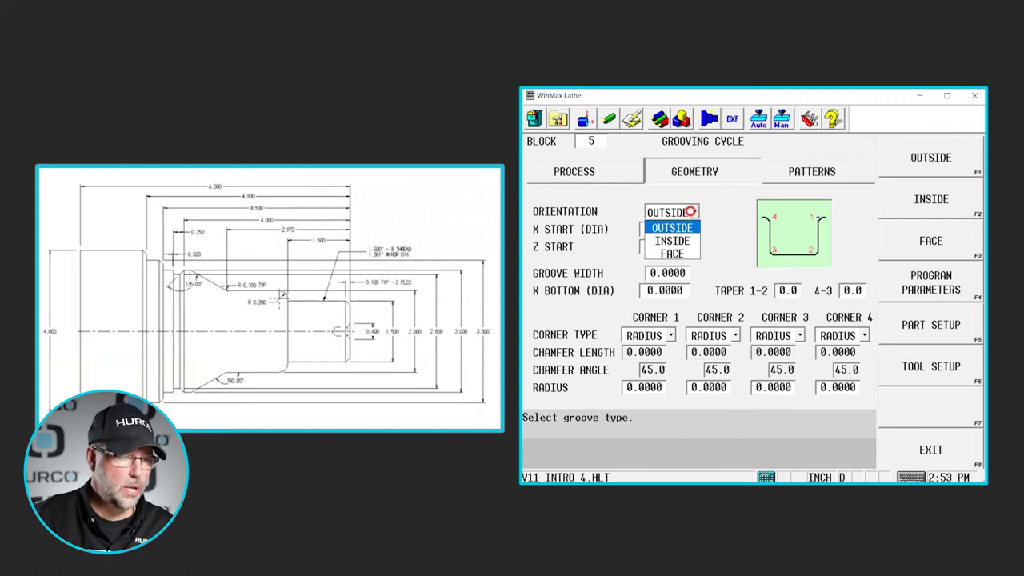
left_click(692, 211)
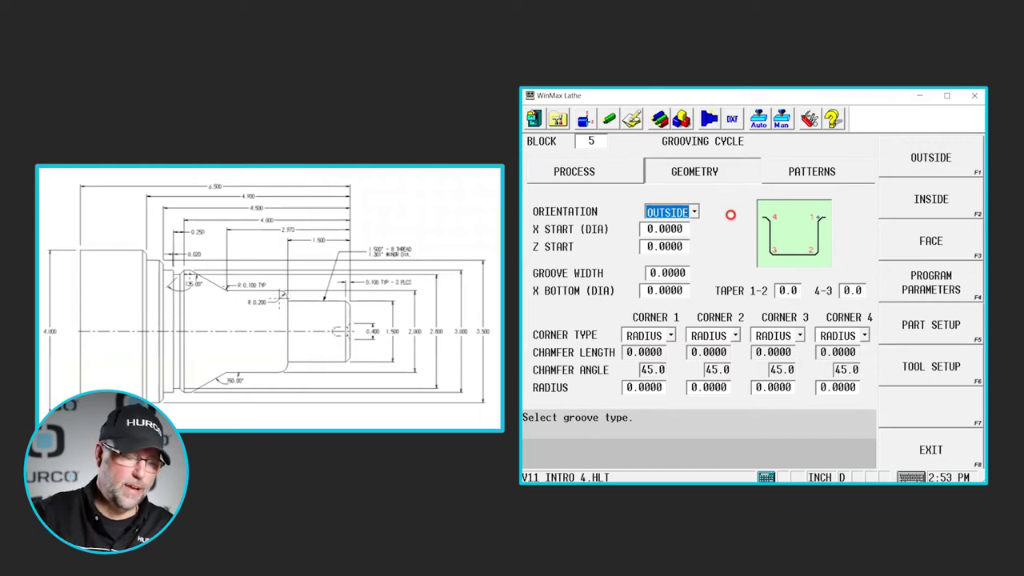
left_click(664, 228)
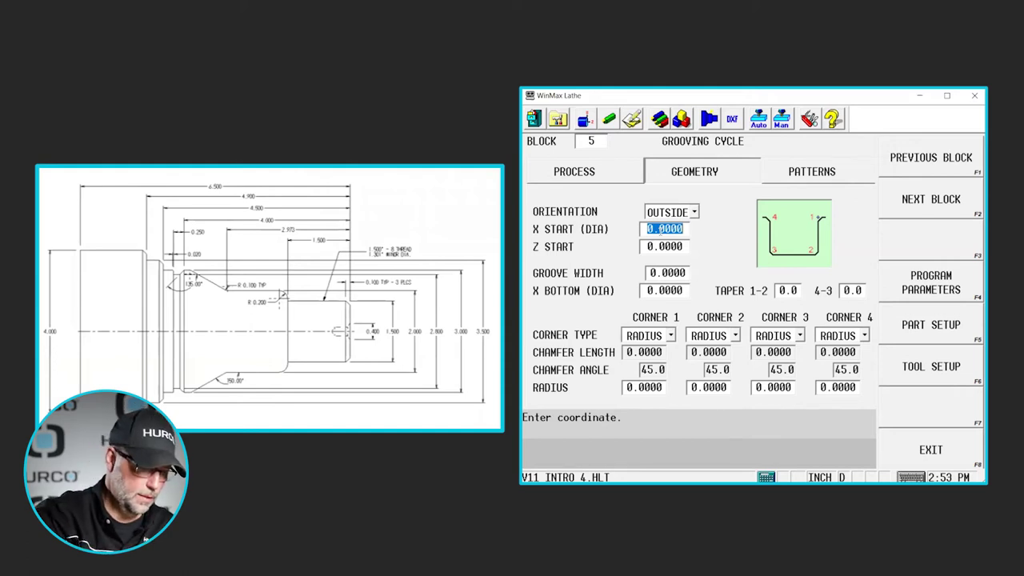
type("3")
- Enter X start diameter 3.0000, Z start -4.0000, groove width 0.2500 and X bottom diameter 2.8000
key("Return")
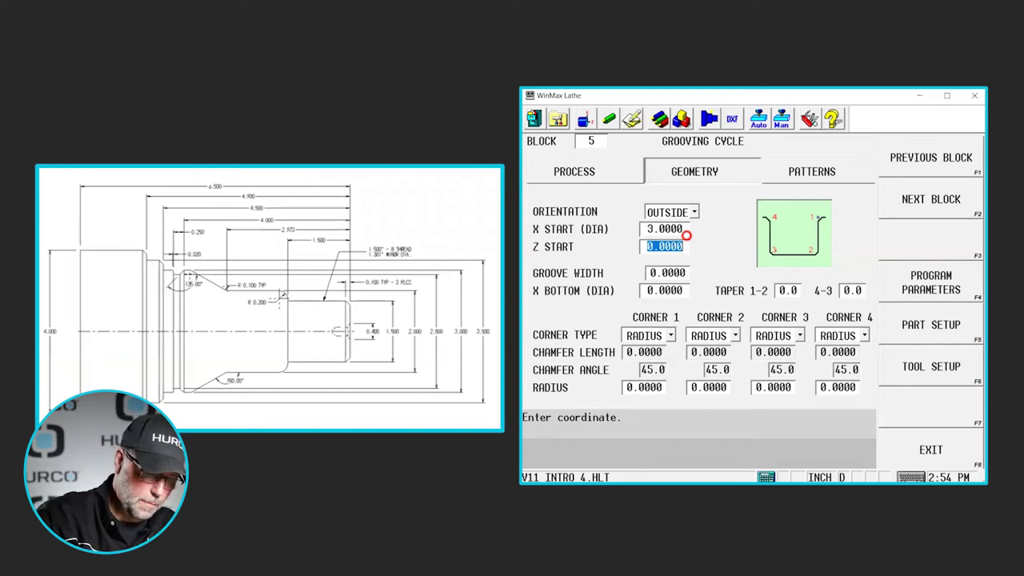
type("-4.")
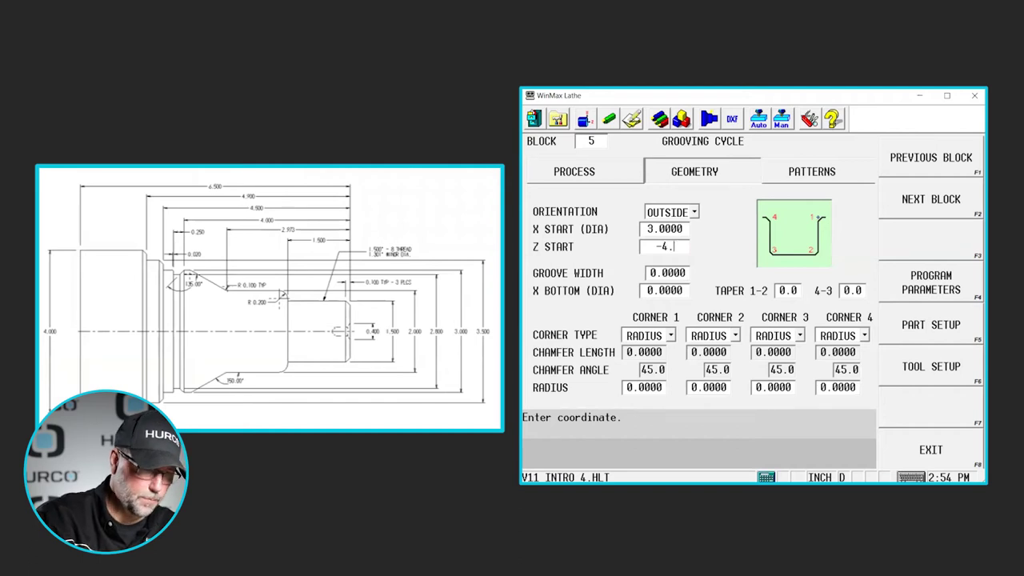
key("Return")
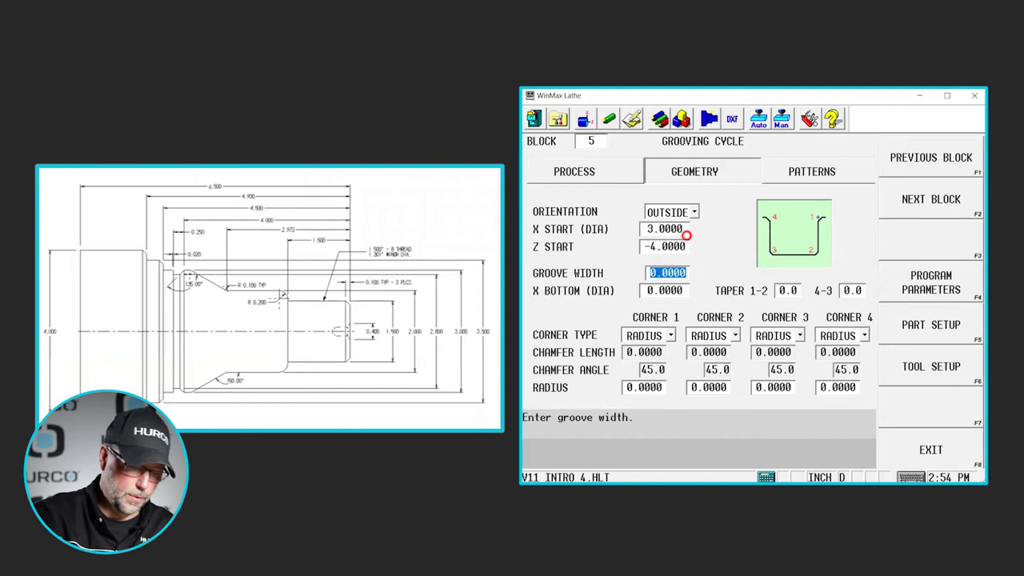
type(".25")
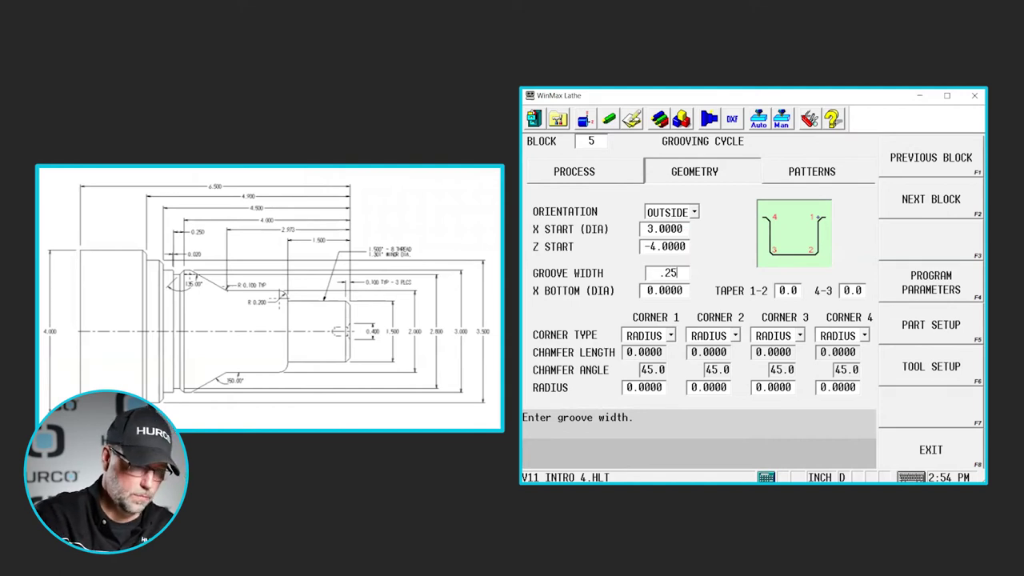
key("Return")
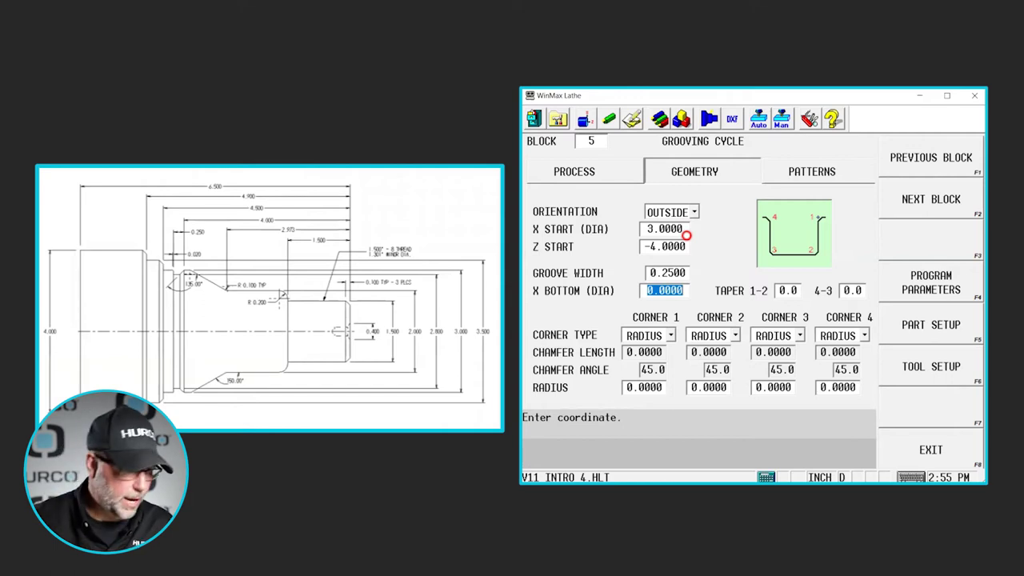
type("2.8")
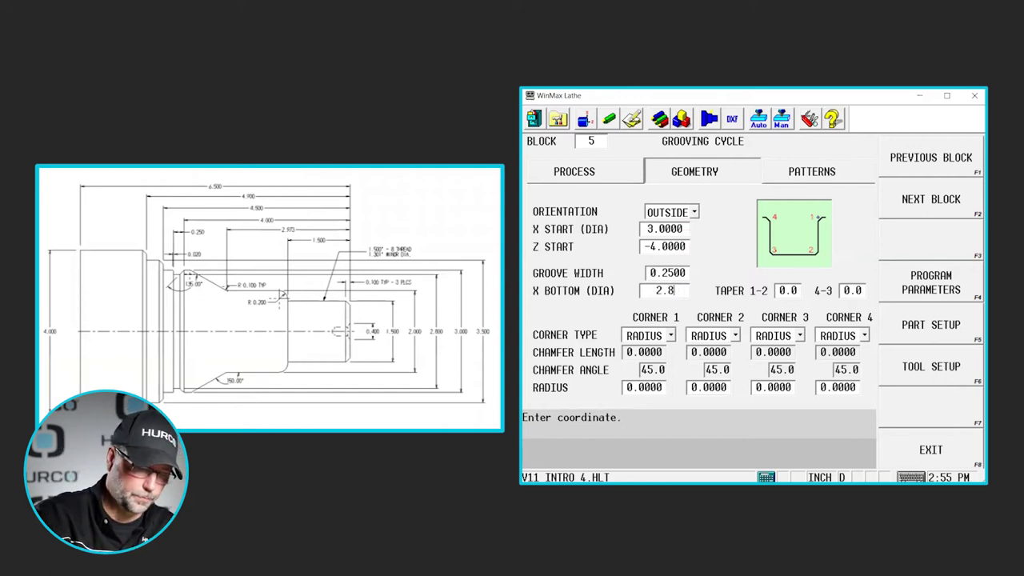
key("Return")
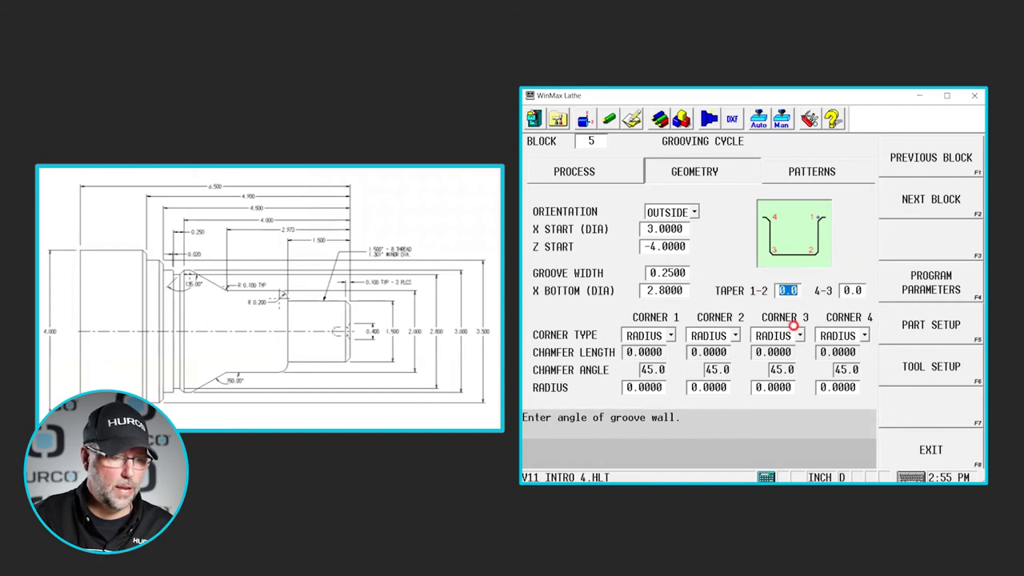
- Enter 45 as the Taper 1-2 angle, leaving taper 4-3 at 0.0
type("45")
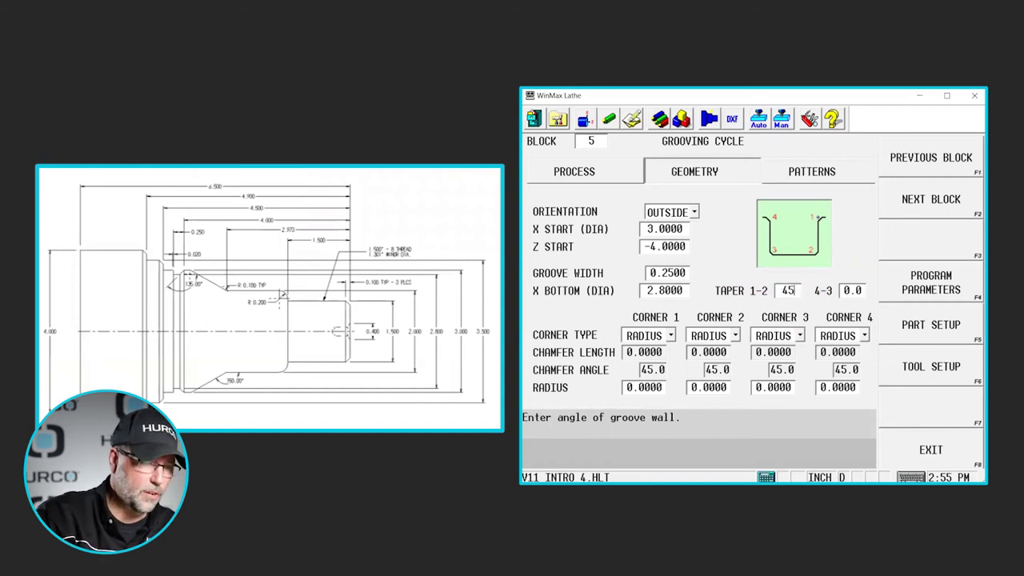
key("Return")
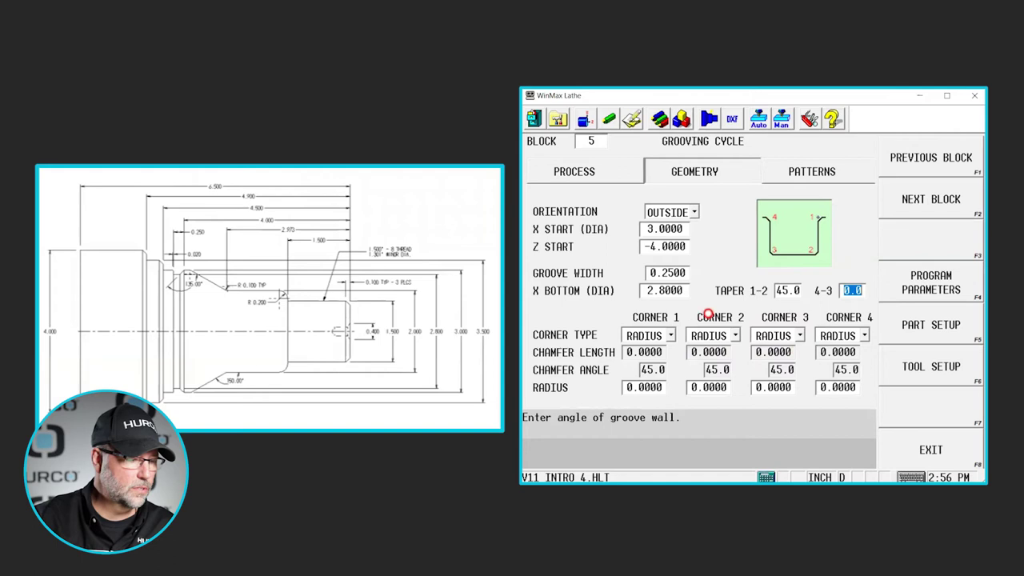
- Keep corner 1 as a radius type and give it a 0.0200 radius
left_click(672, 336)
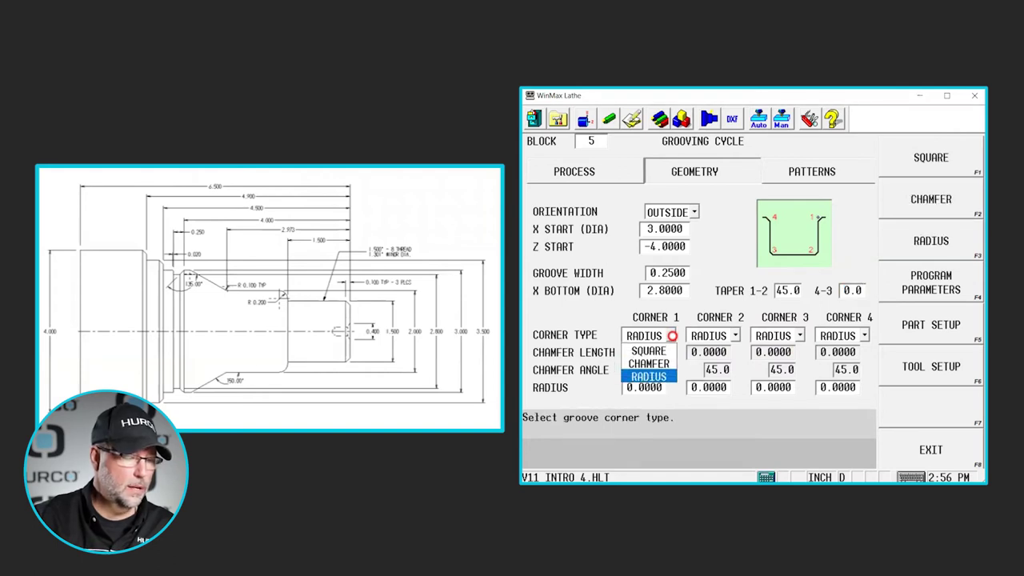
key("Up")
key("Up")
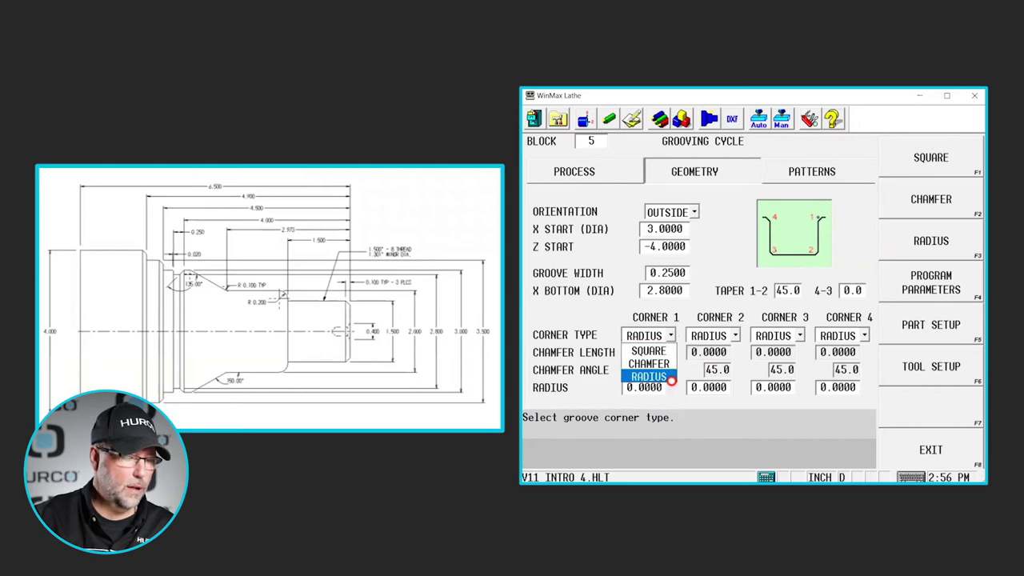
left_click(670, 376)
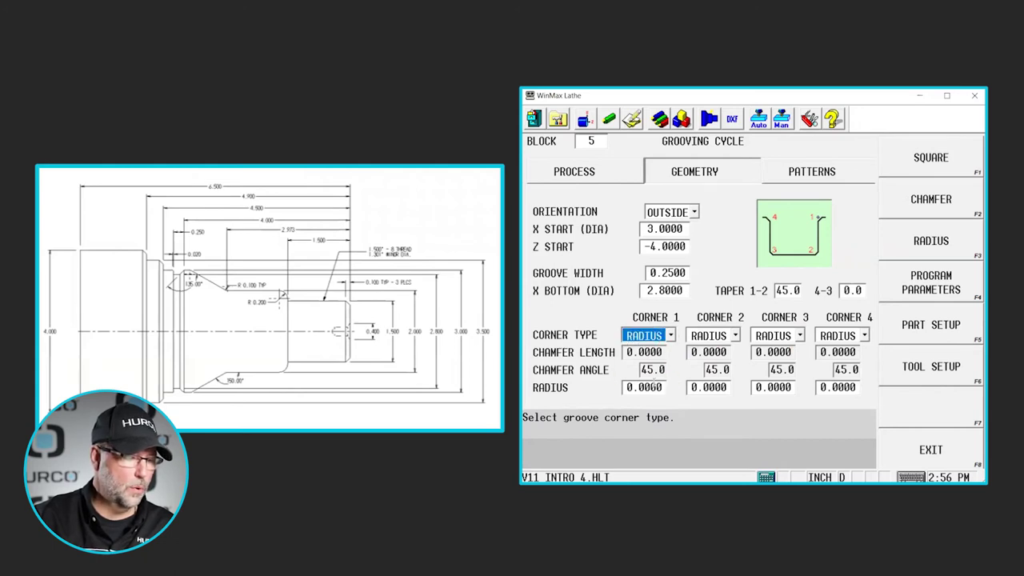
left_click(650, 392)
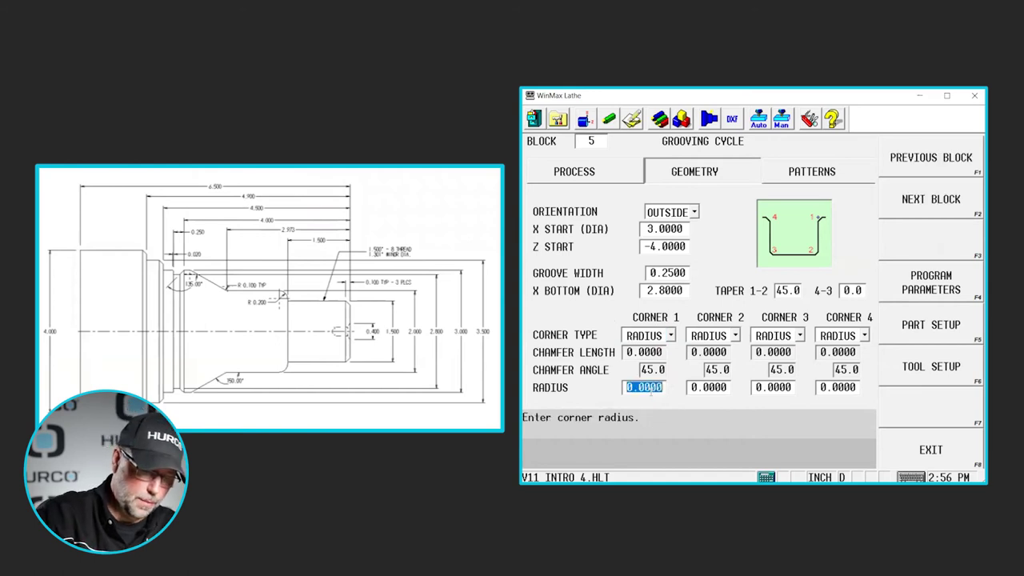
type(".02")
key("Return")
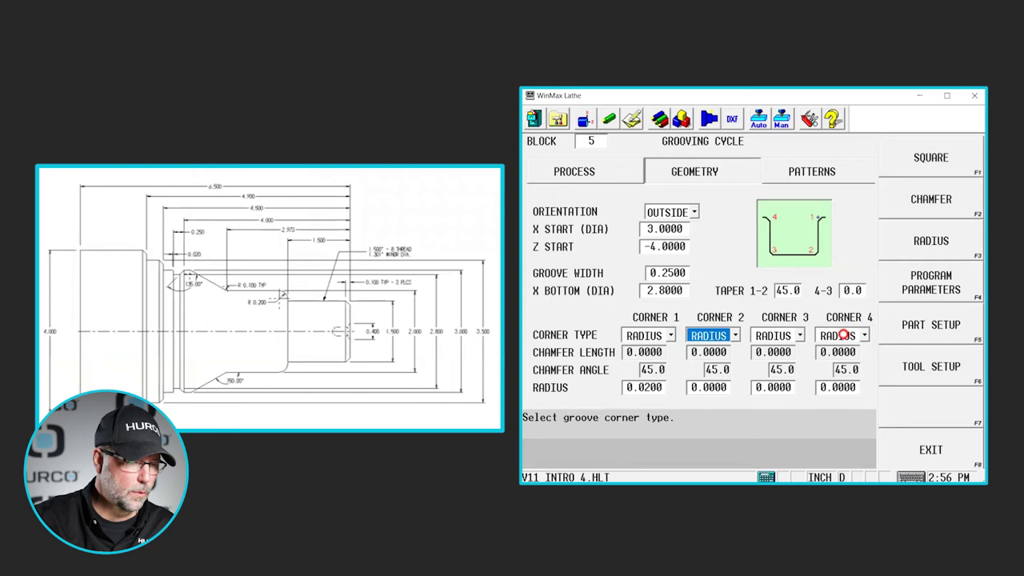
- Give corner 4 a 0.0200 radius, then check the Patterns tab and return to Geometry
left_click(843, 336)
left_click(844, 388)
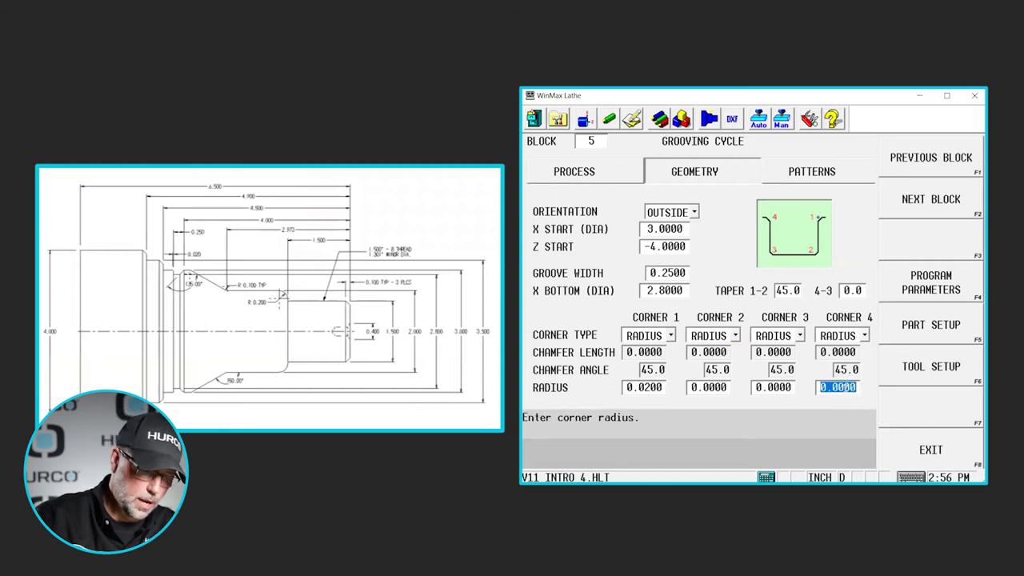
type(".0")
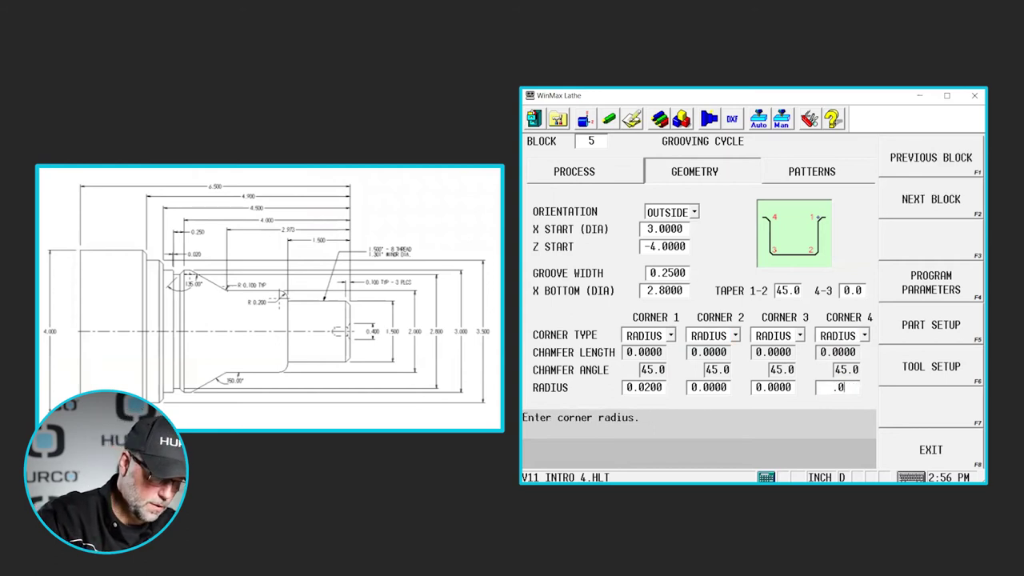
type("2")
key("Return")
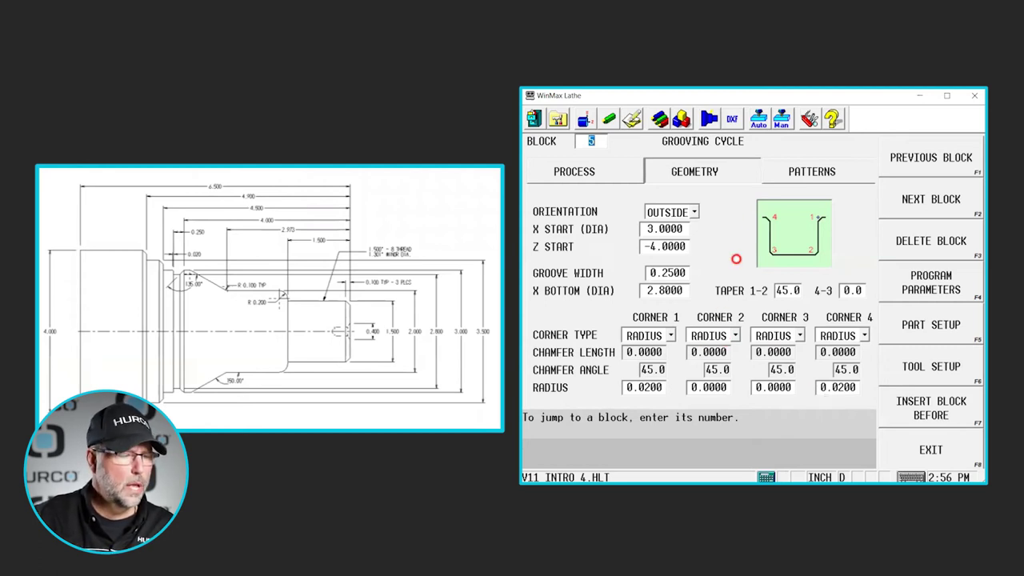
left_click(790, 173)
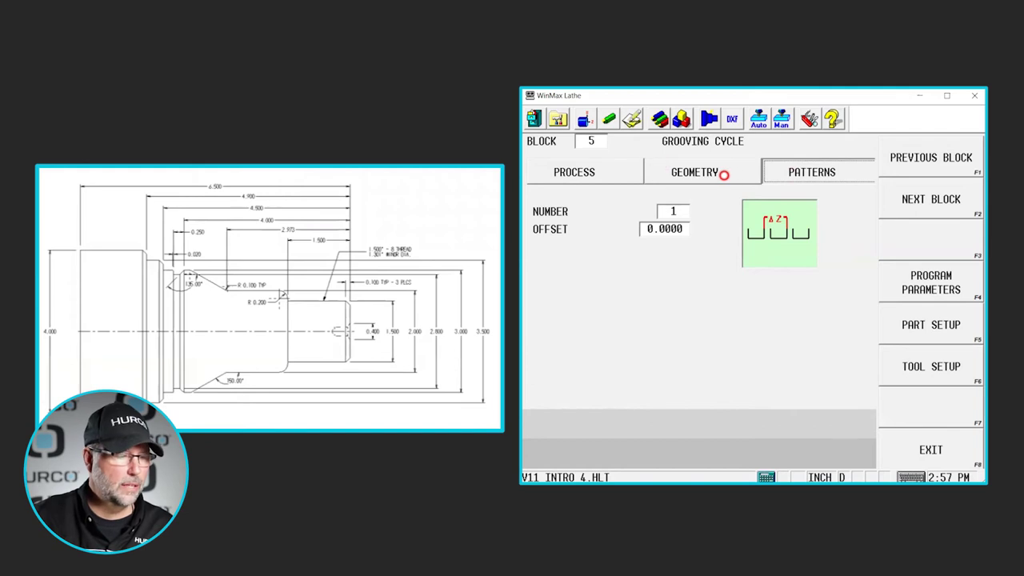
left_click(720, 173)
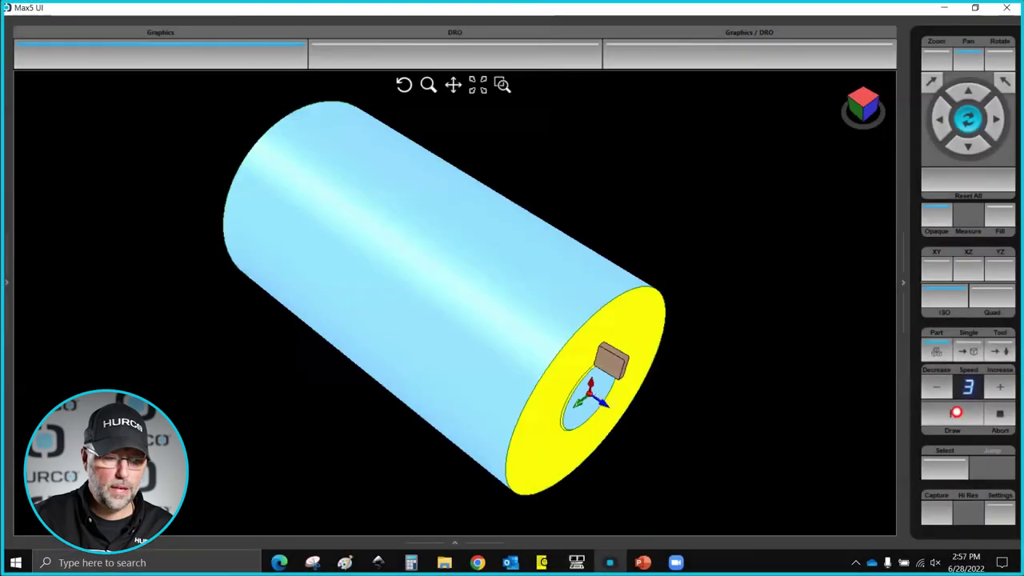
- Inspect the groove profile close up in the XZ side view, redrawn at high resolution
left_click(969, 267)
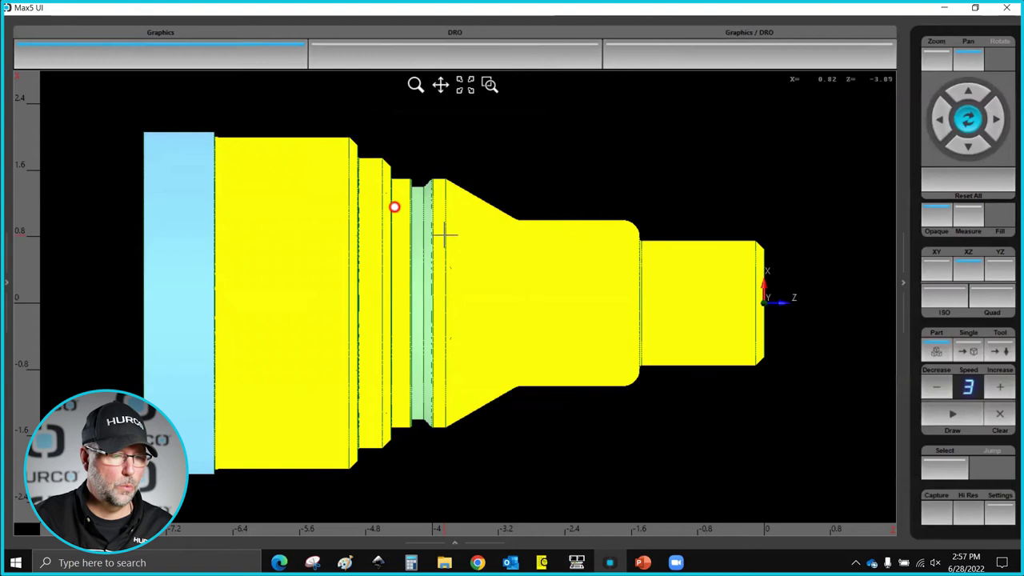
scroll(417, 178, "up", 2)
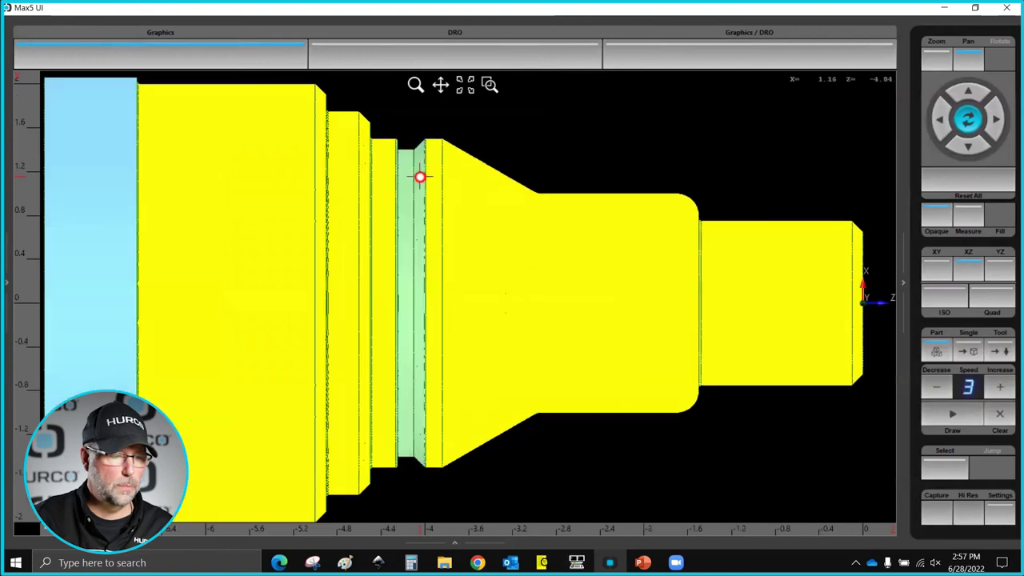
left_click(970, 519)
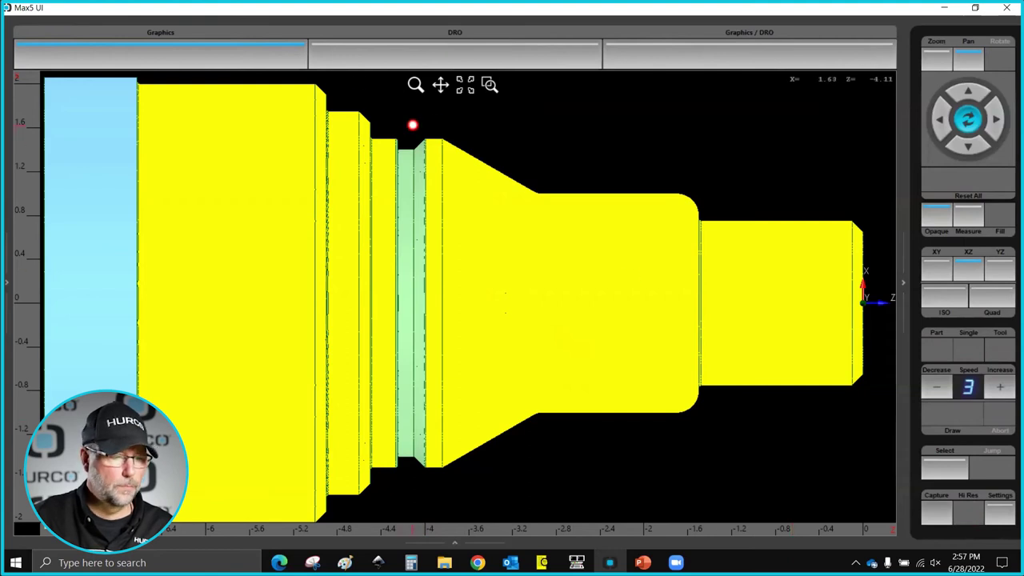
scroll(412, 124, "up", 4)
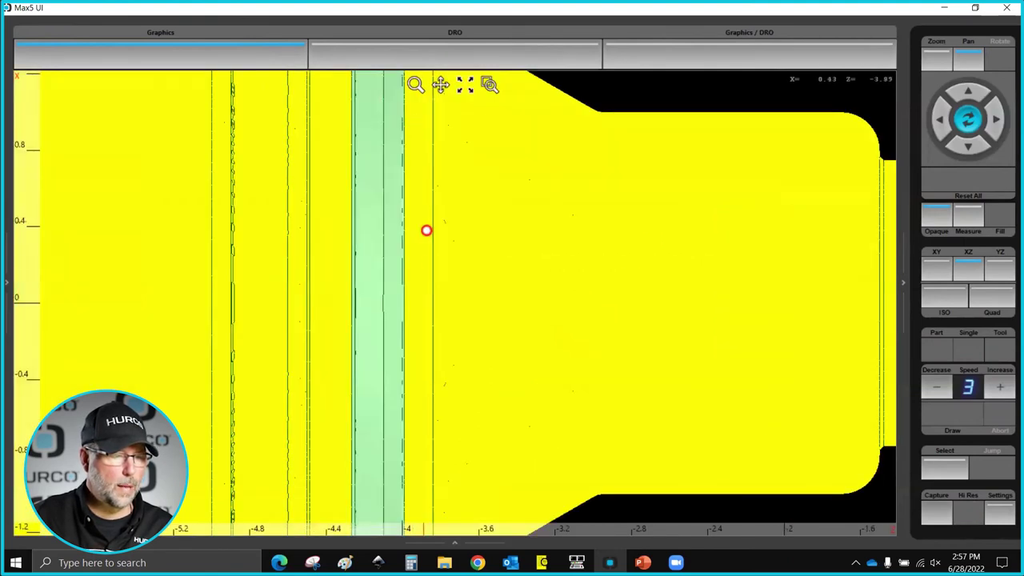
scroll(414, 195, "up", 1)
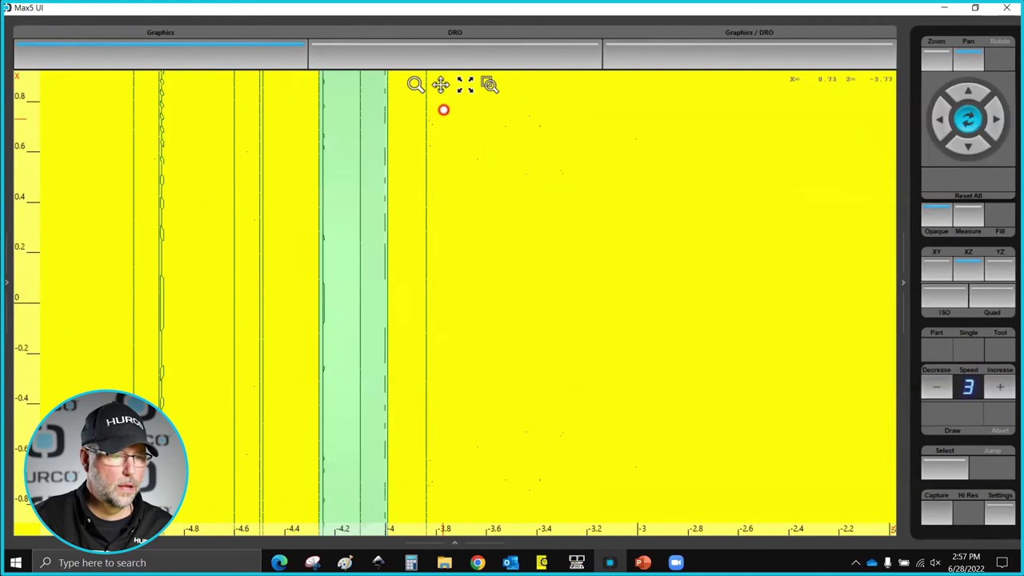
left_click(441, 85)
scroll(407, 200, "down", 5)
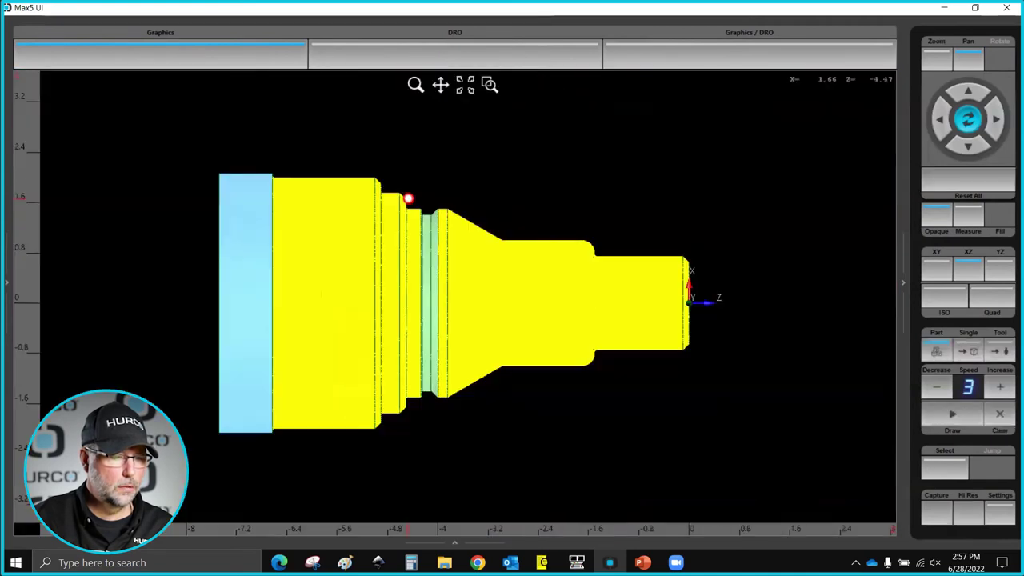
scroll(408, 176, "up", 2)
left_click_drag(408, 176, 419, 336)
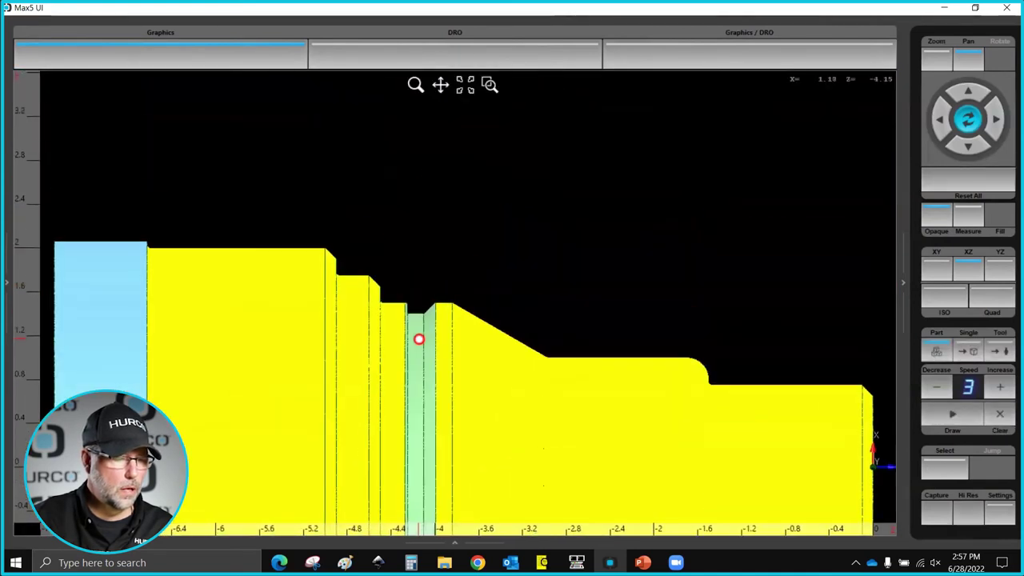
scroll(418, 336, "up", 3)
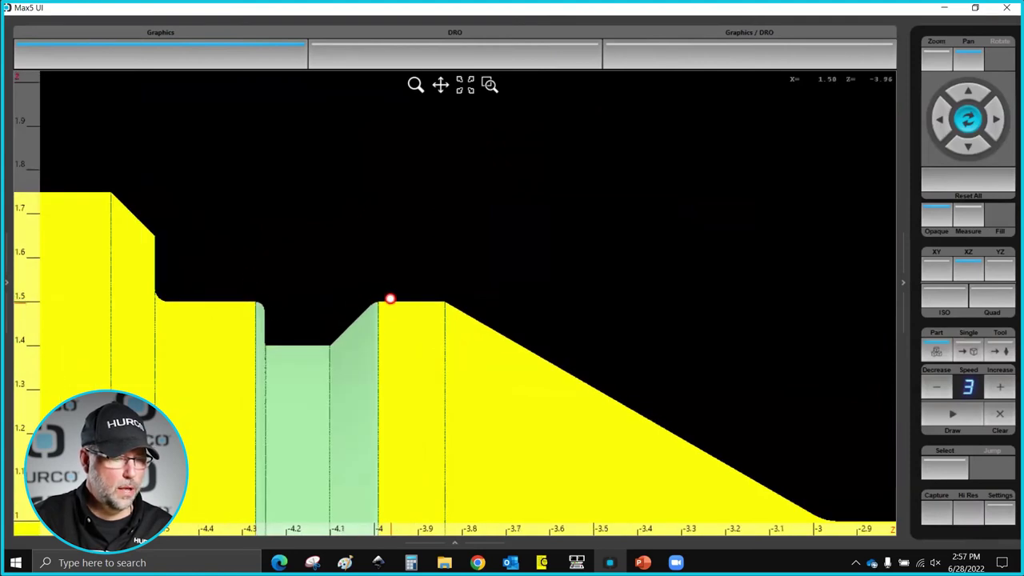
scroll(368, 293, "down", 5)
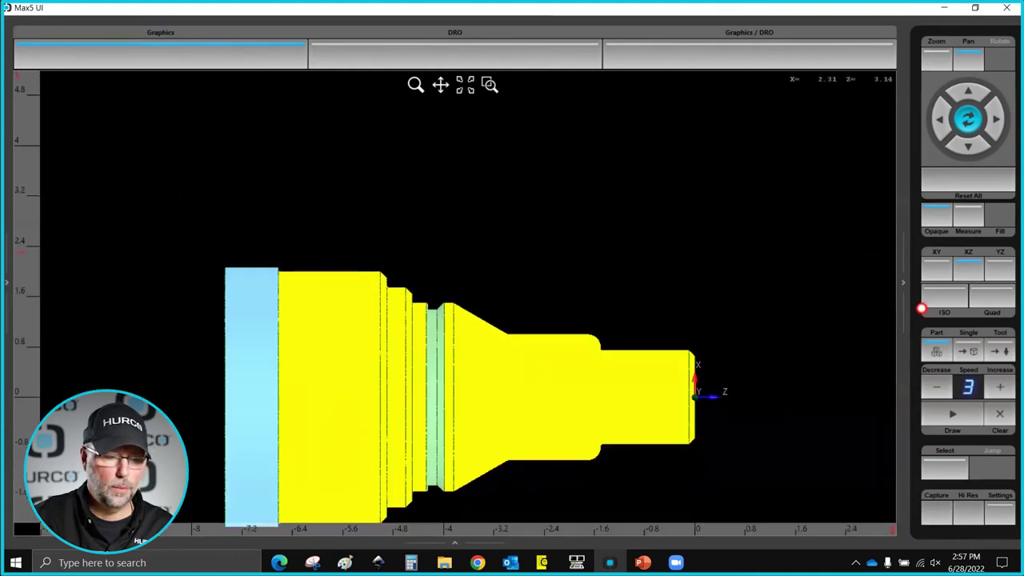
- Replay the part's solid drawing in the ISO view at a slower speed
left_click(949, 297)
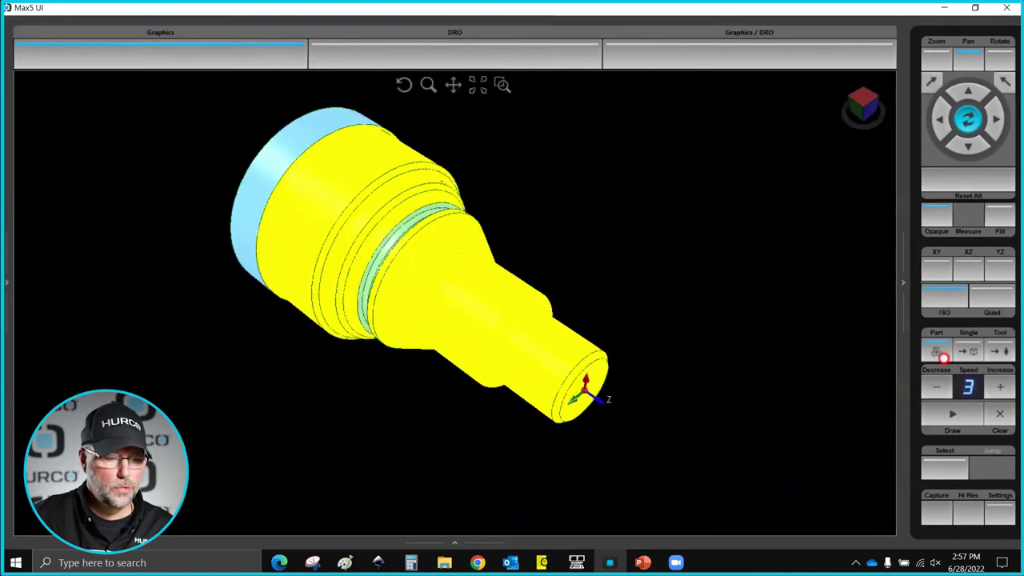
left_click(930, 392)
left_click(948, 408)
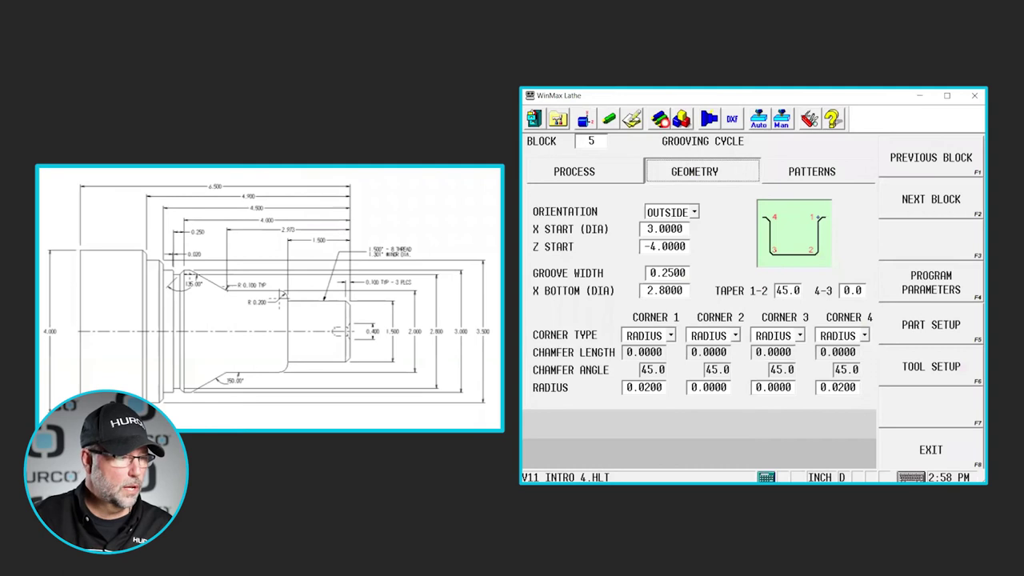
- Insert a new Turning Thread block 6 after groove block 5 from Program Review
left_click(682, 120)
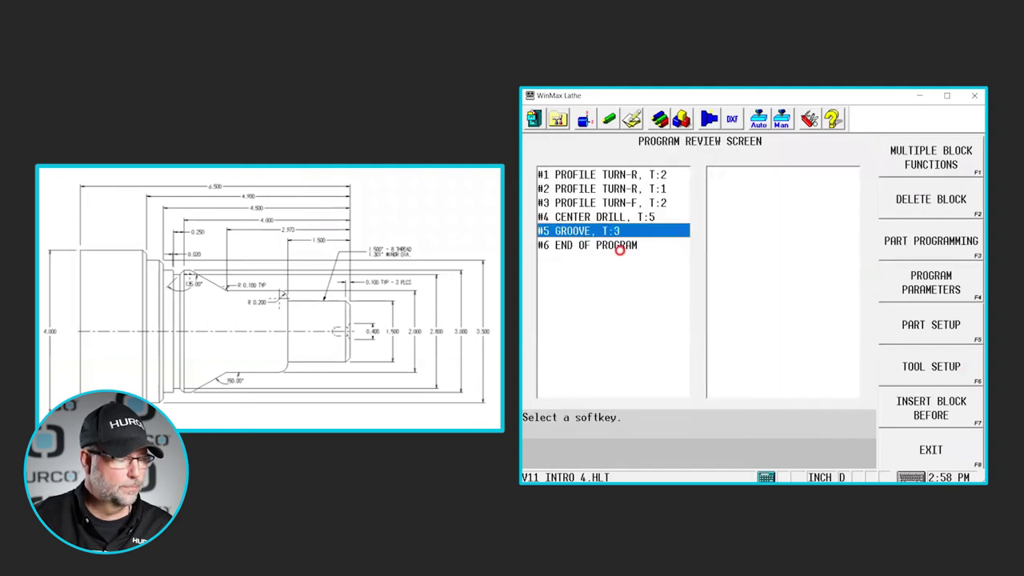
double_click(588, 233)
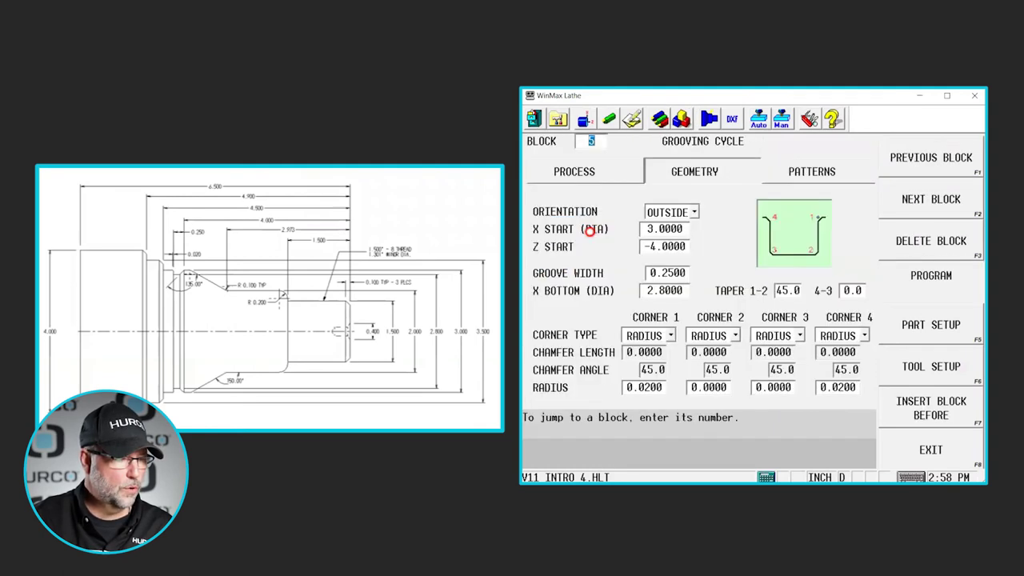
left_click(922, 203)
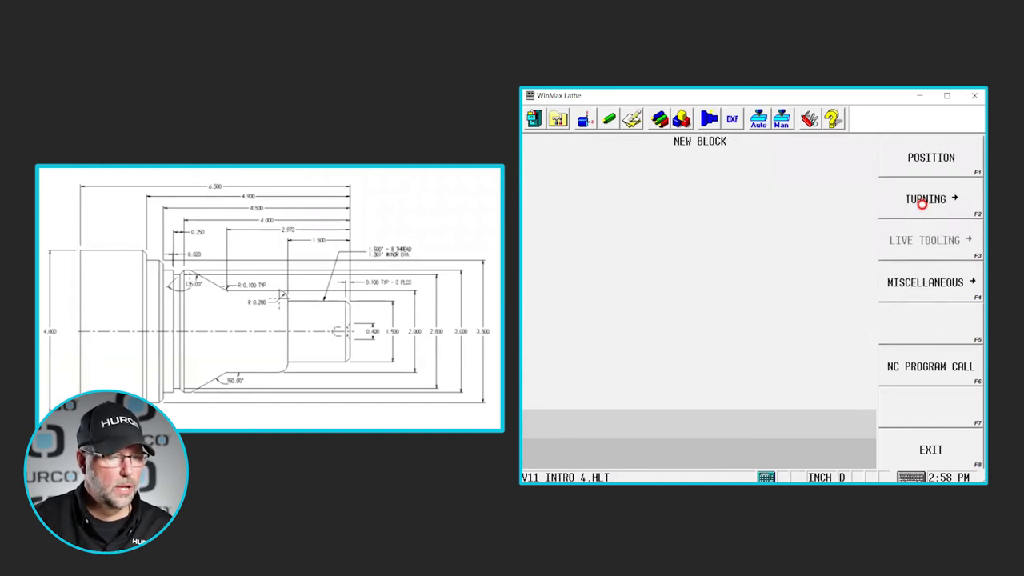
left_click(927, 200)
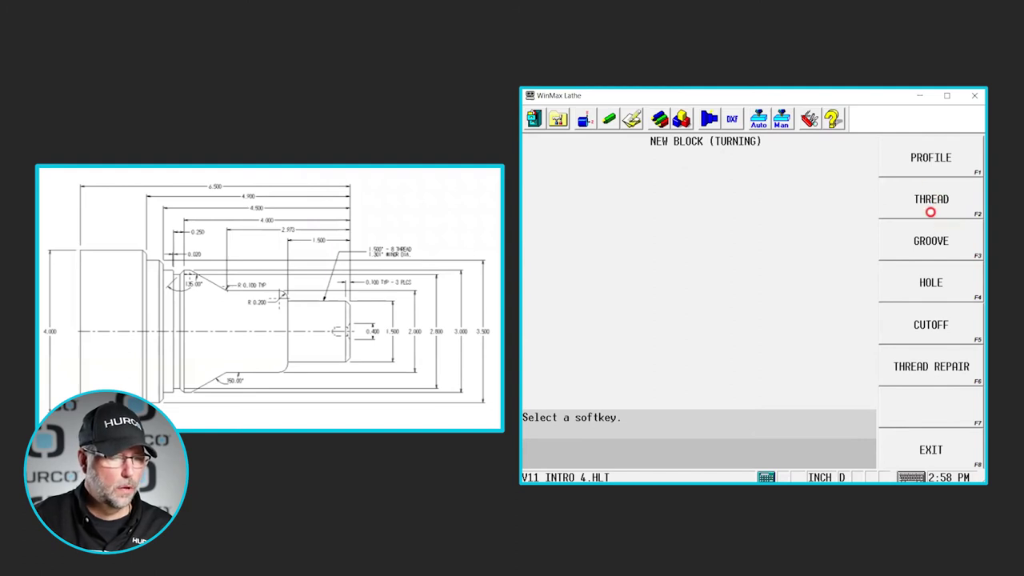
left_click(930, 207)
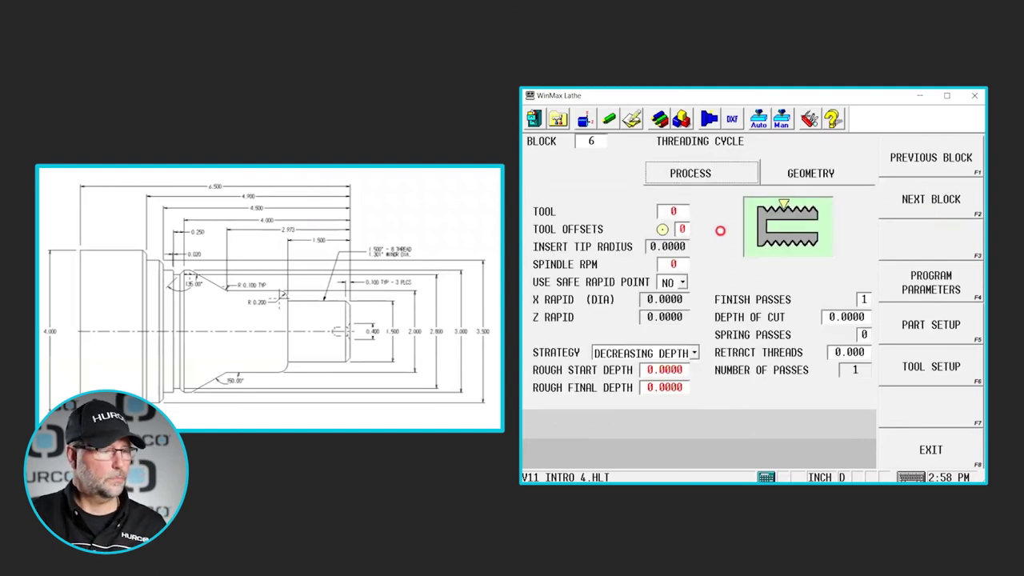
- Give block 6 threading tool 4 at 1200 RPM and choose its threading strategy
left_click(673, 211)
type("4")
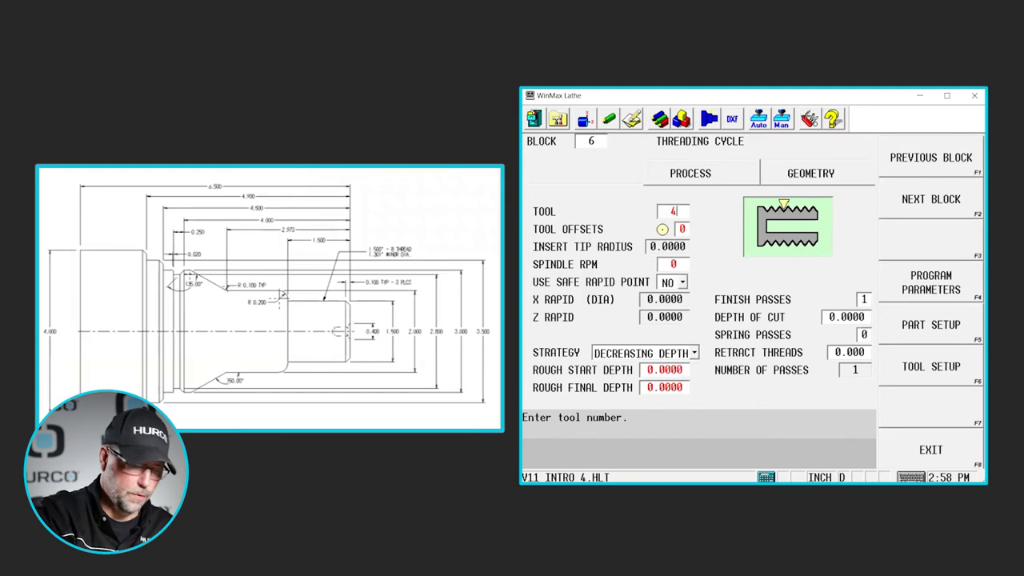
key("Return")
key("Return")
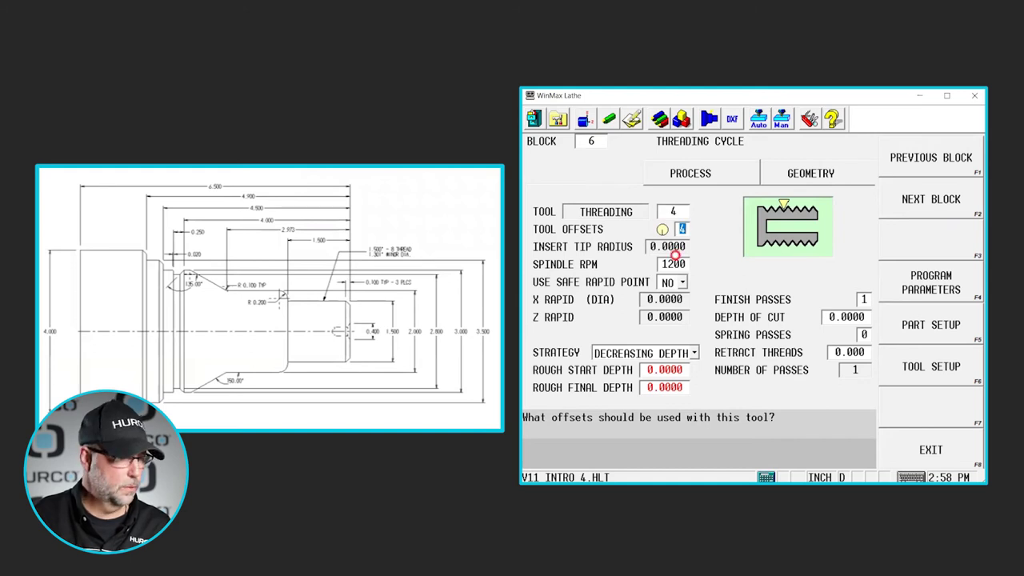
left_click(674, 280)
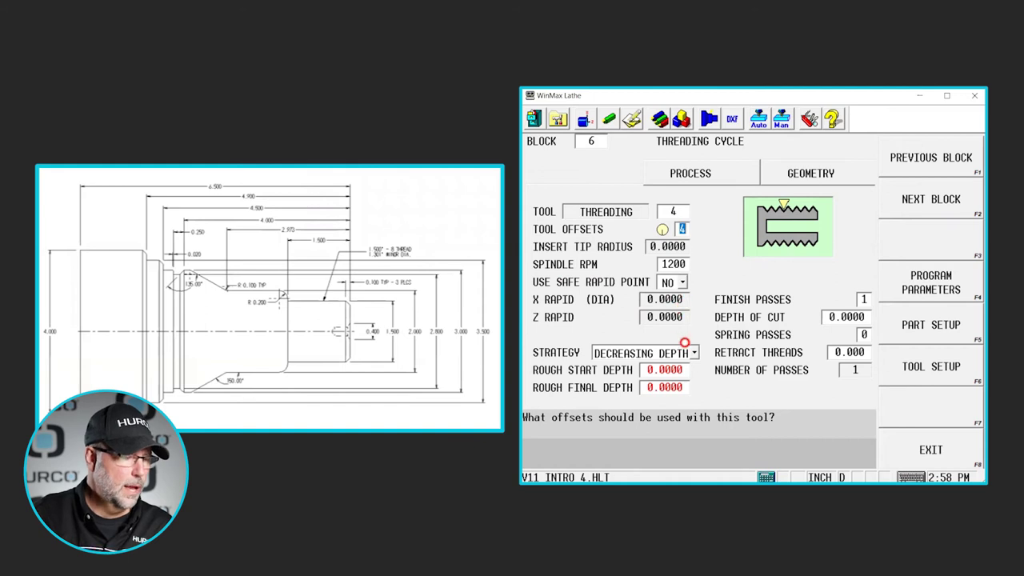
left_click(630, 352)
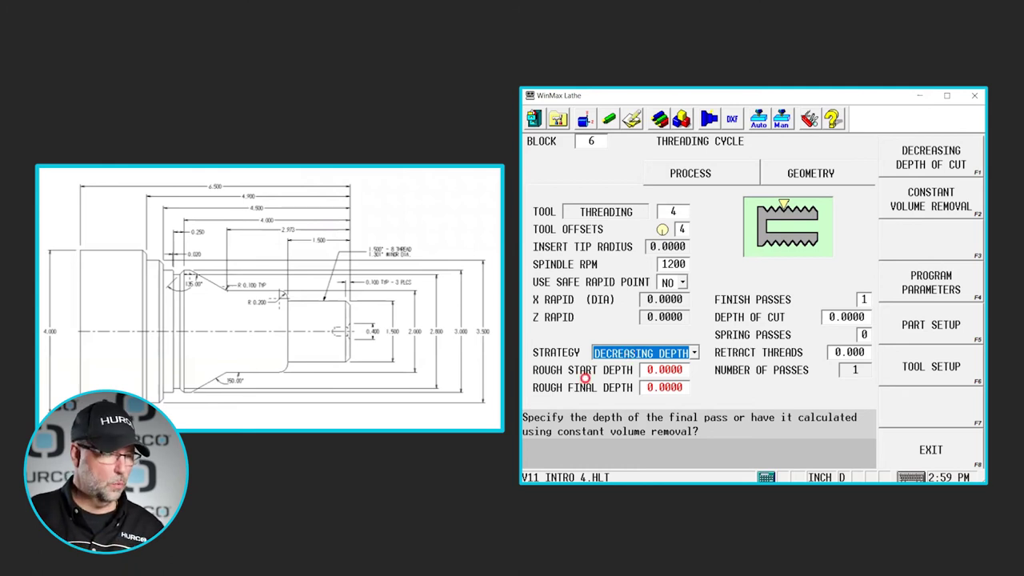
- Set block 6's rough start depth to 0.005, correcting a mistyped .05
left_click(633, 371)
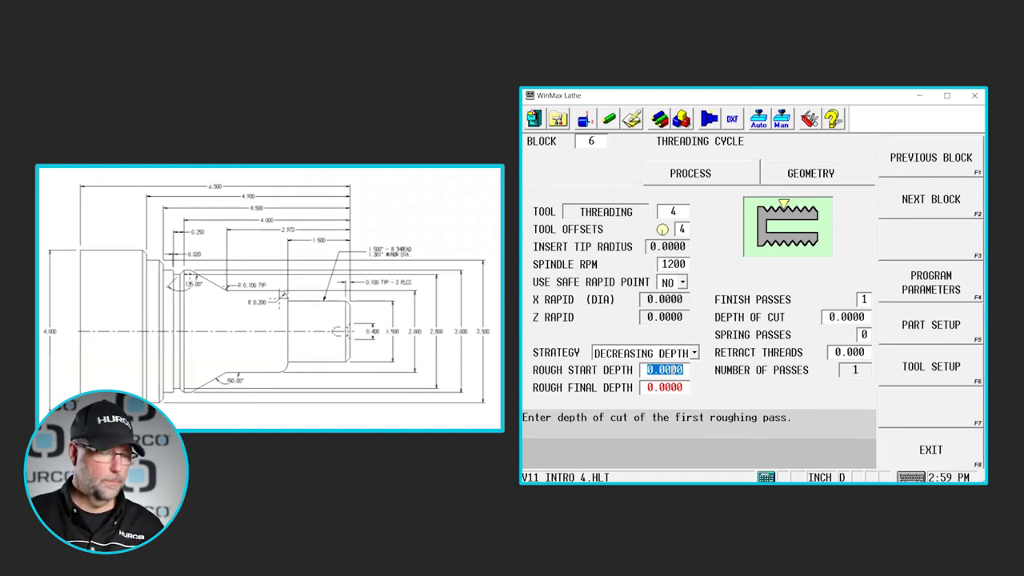
left_click(667, 387)
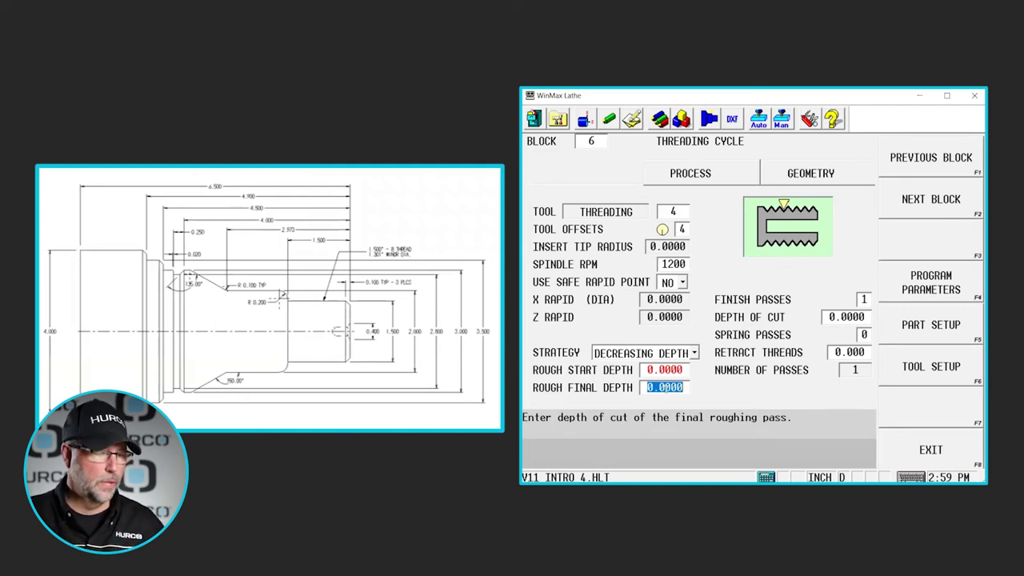
key("Up")
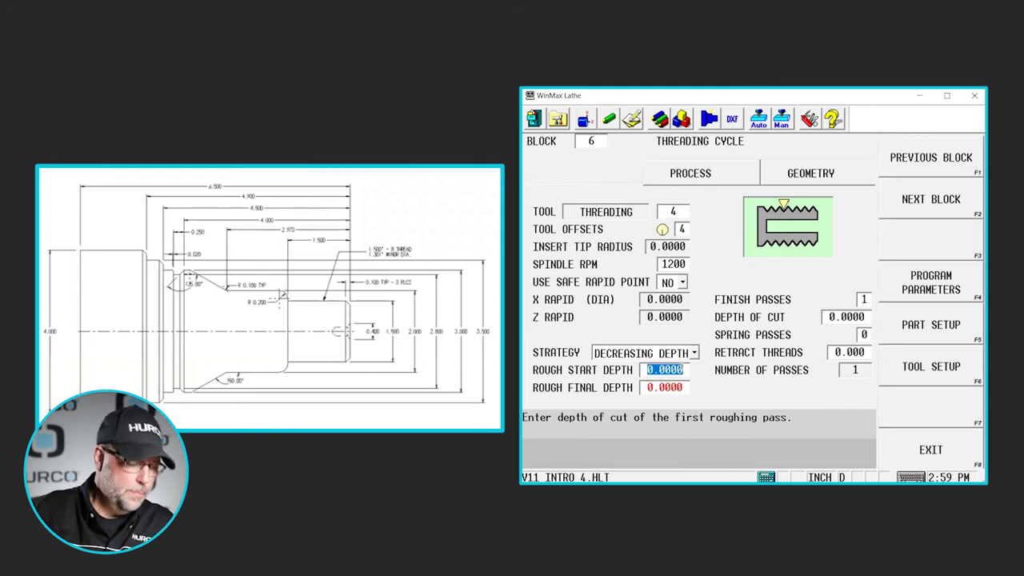
type(".05")
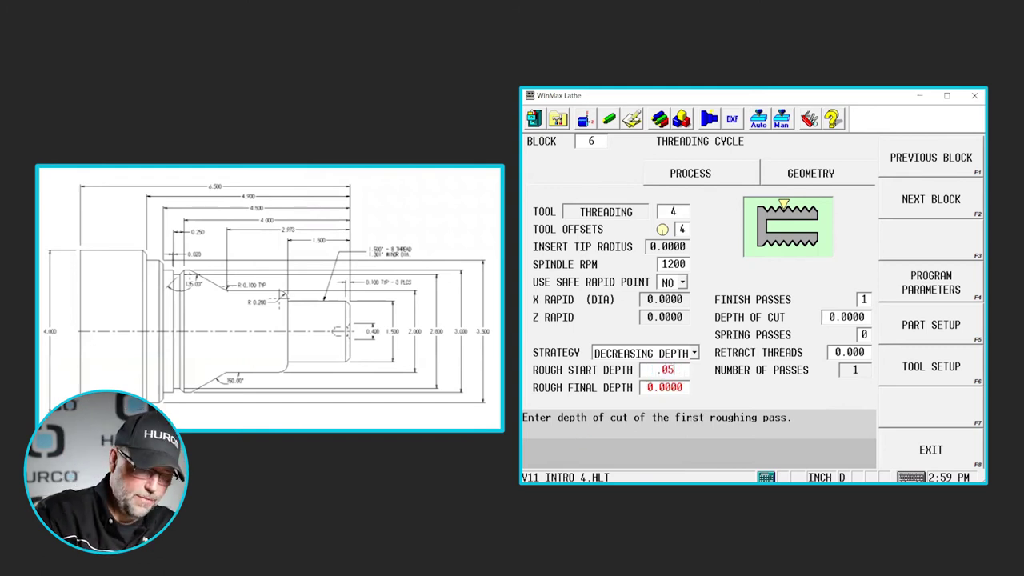
key("BackSpace")
key("BackSpace")
key("BackSpace")
type(".005")
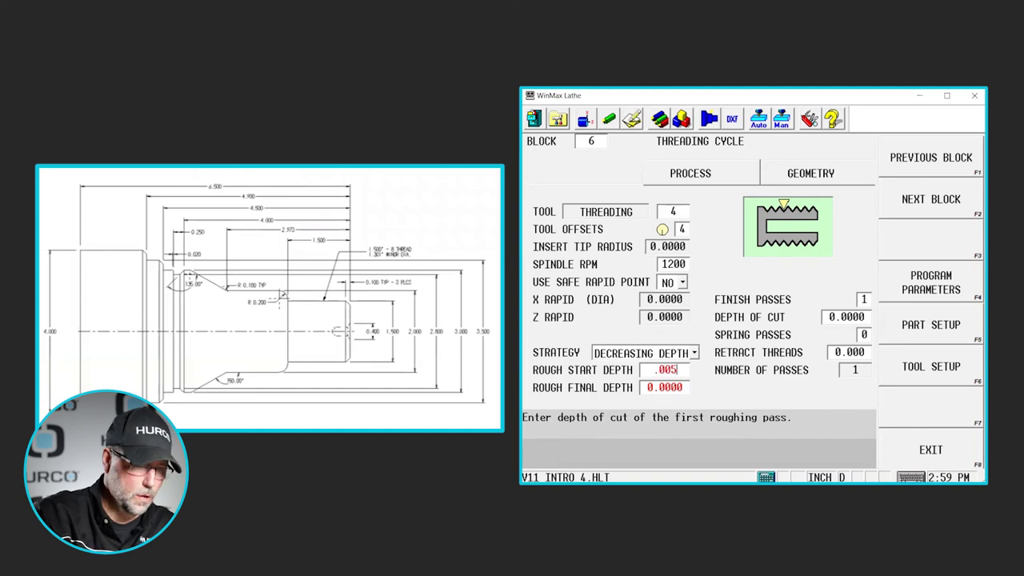
key("Return")
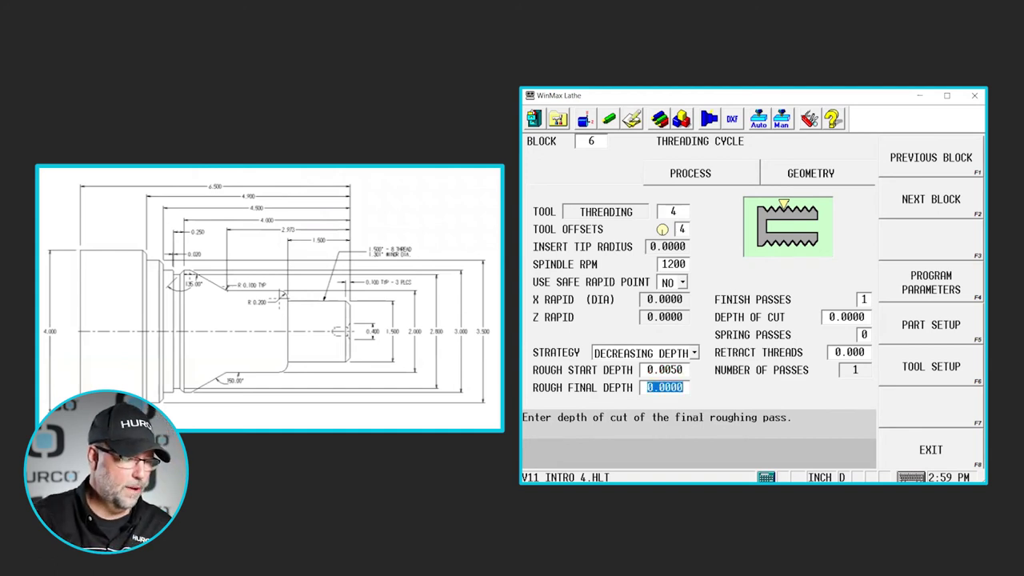
- Set rough final depth 0.002, keep 1 finish pass, and use a 0.01 finish depth of cut
type(".0")
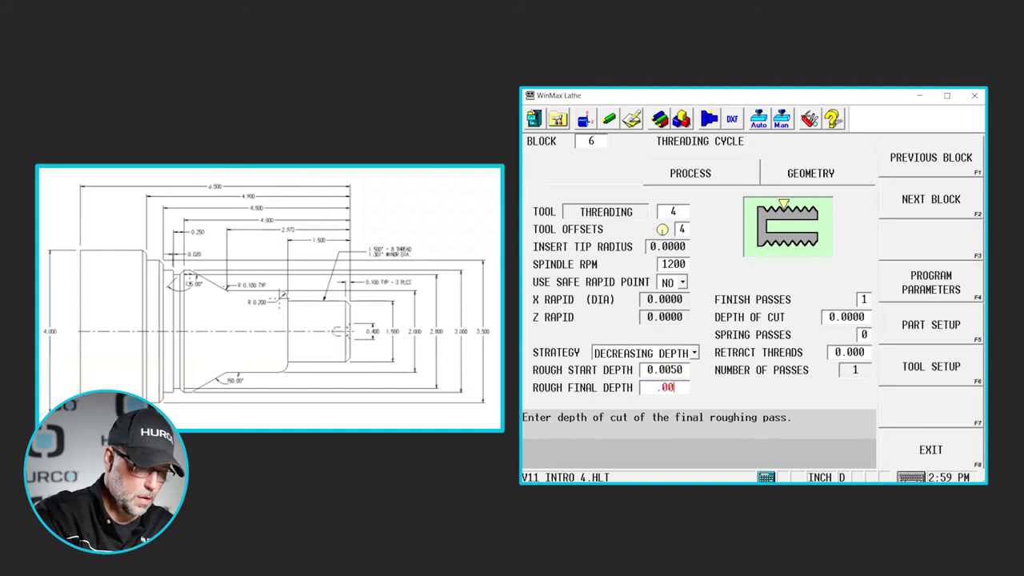
type("2")
key("Return")
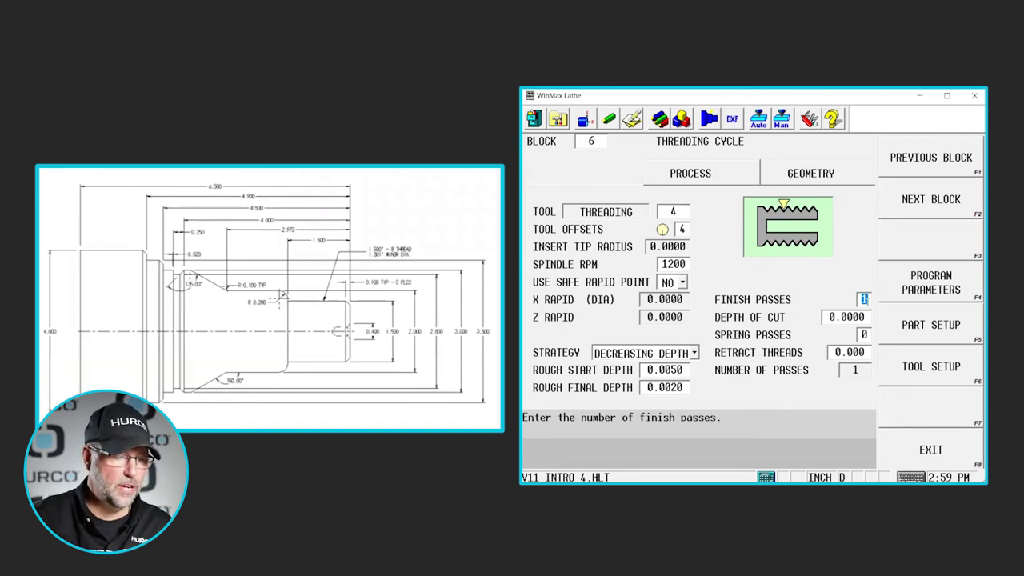
left_click(874, 317)
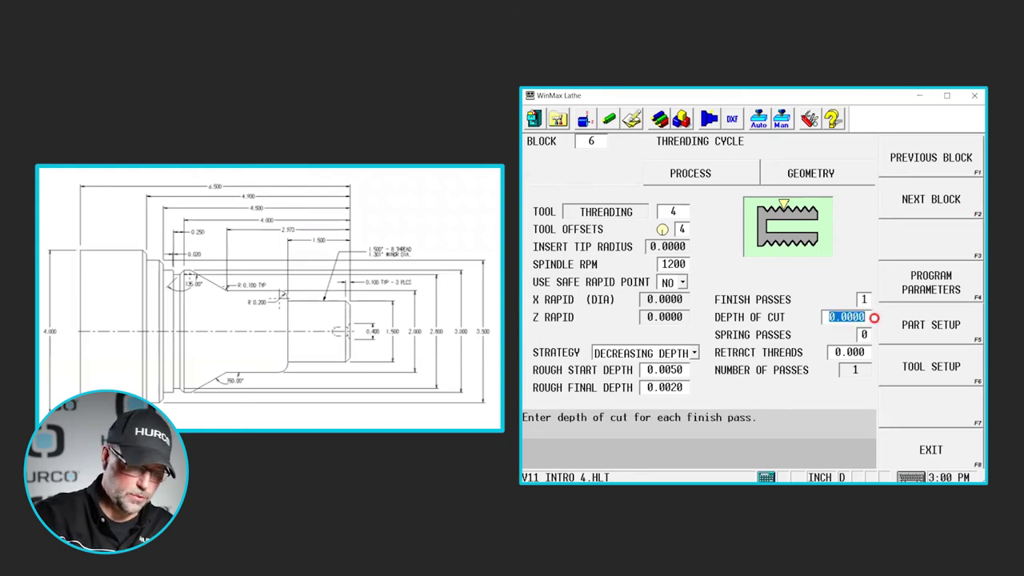
type(".01")
key("Return")
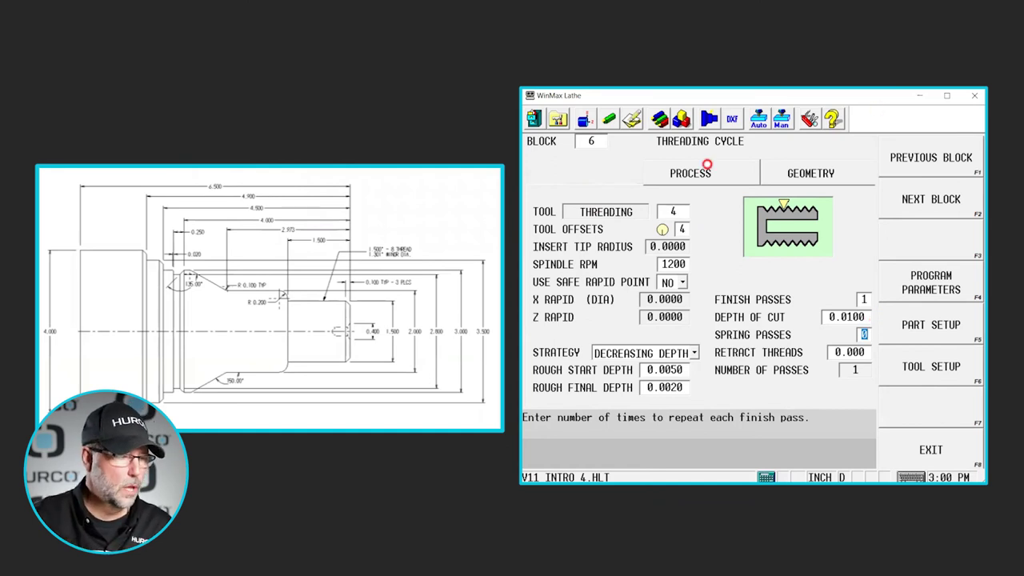
left_click(785, 174)
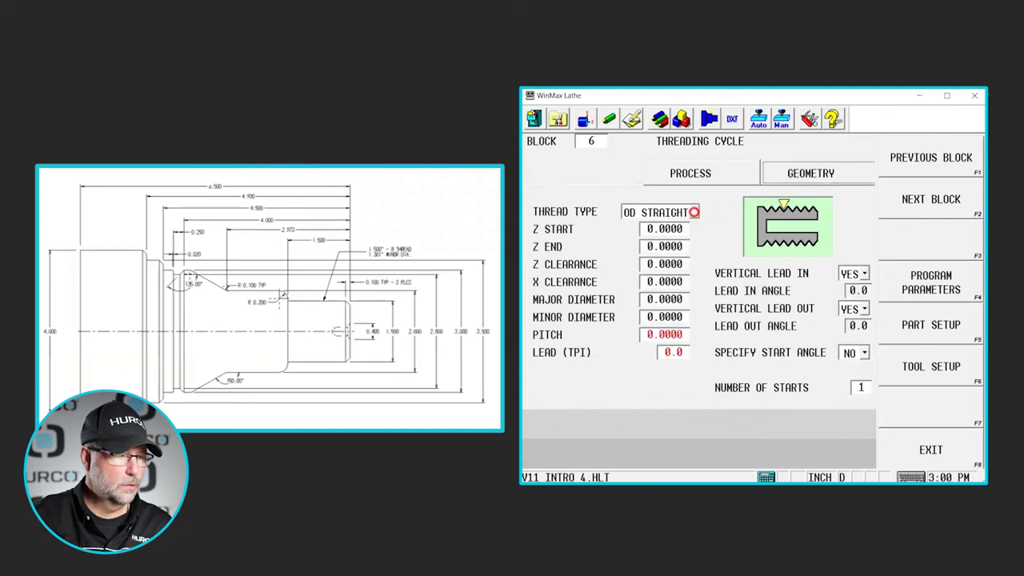
- Make the thread type OD STRAIGHT with a Z start of 0.25
left_click(693, 212)
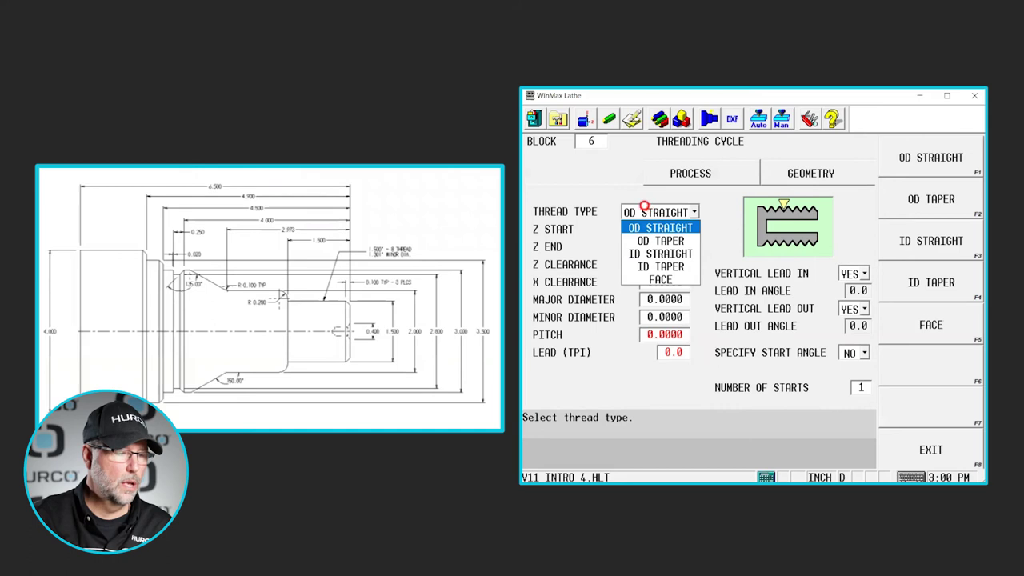
left_click(646, 228)
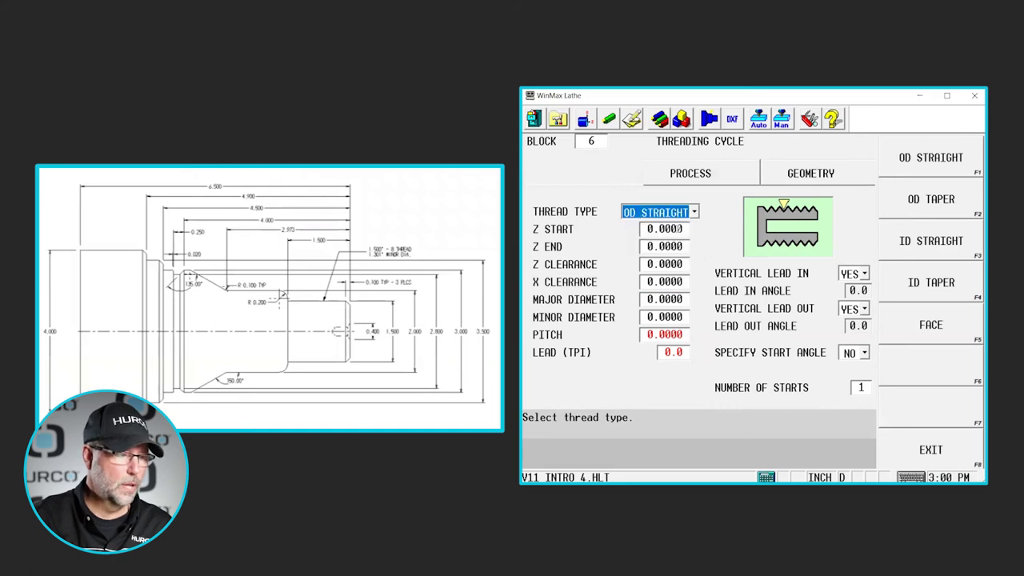
left_click(678, 229)
type(".25")
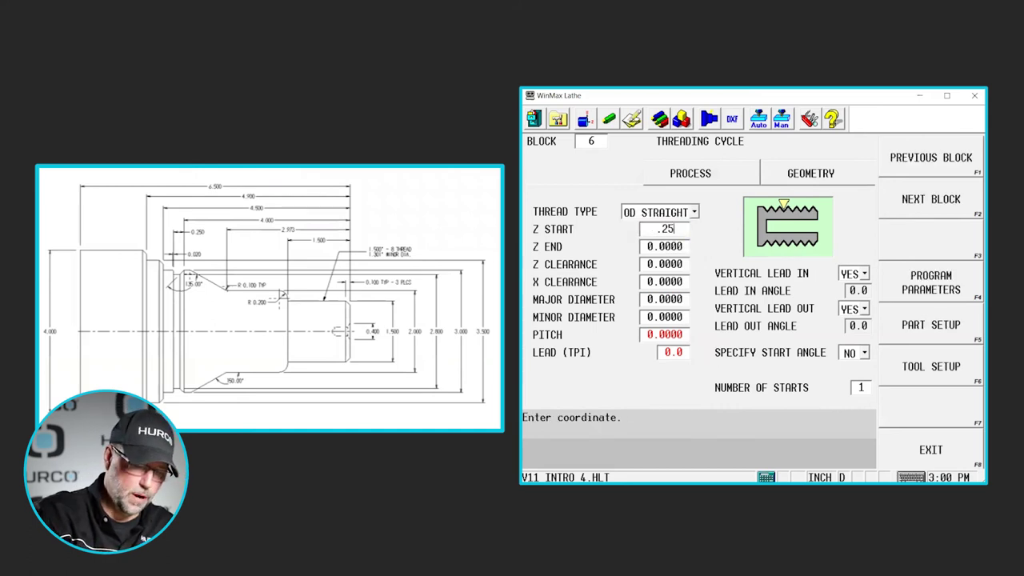
key("Return")
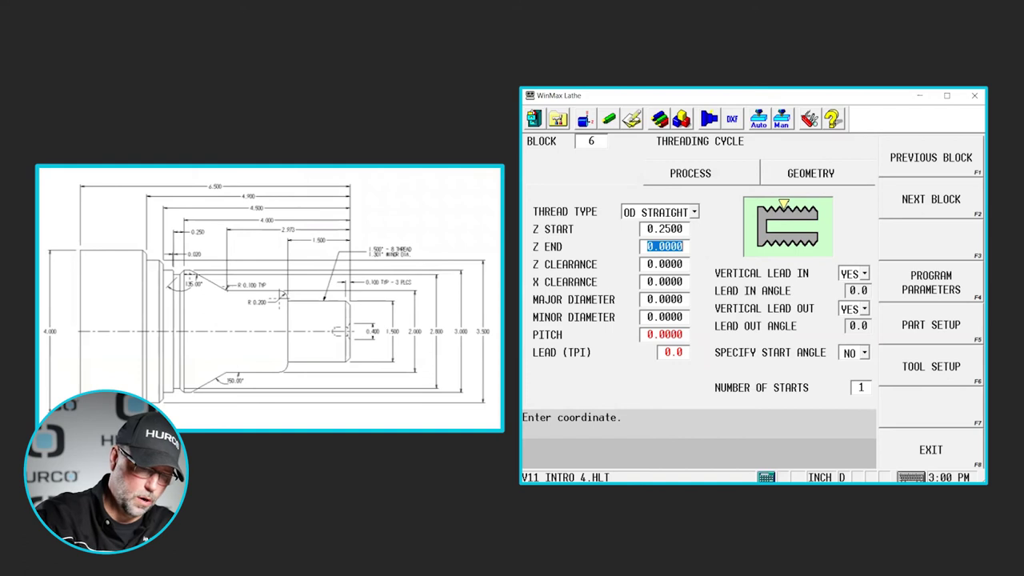
- Enter Z end -1.25 with 0.02 Z clearance and 0.02 X clearance
type("-1.25")
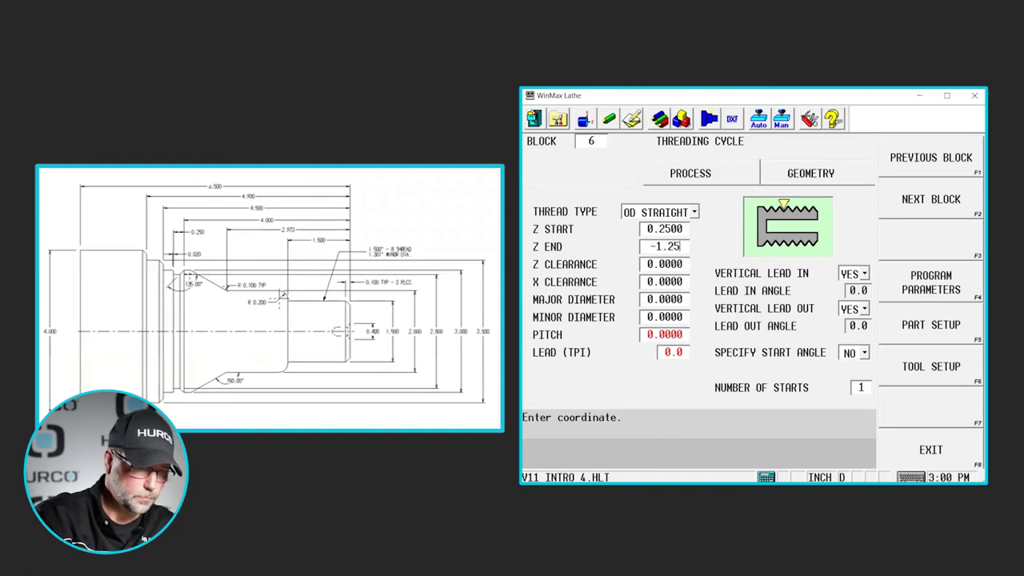
key("Return")
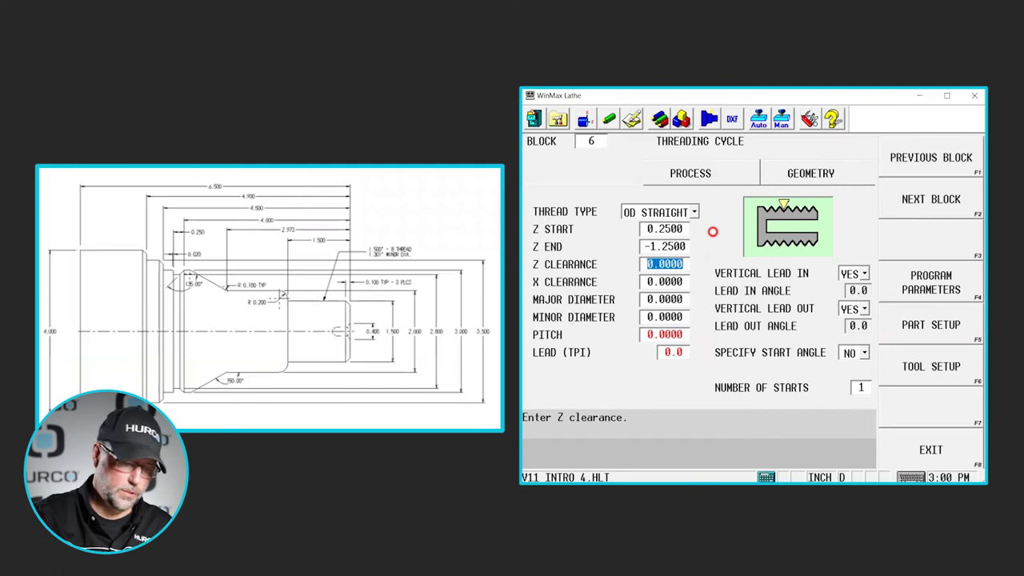
type(".02")
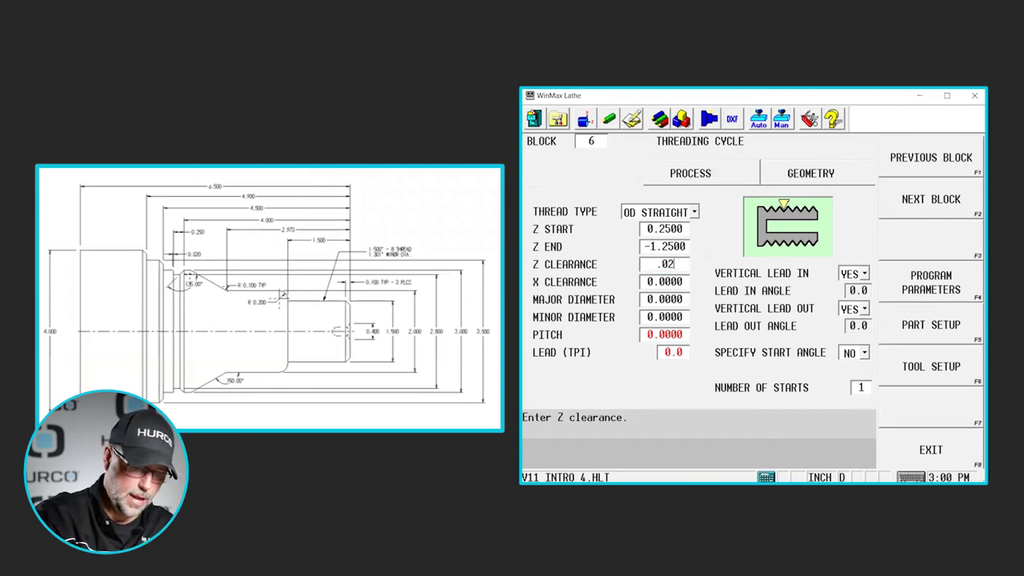
key("Return")
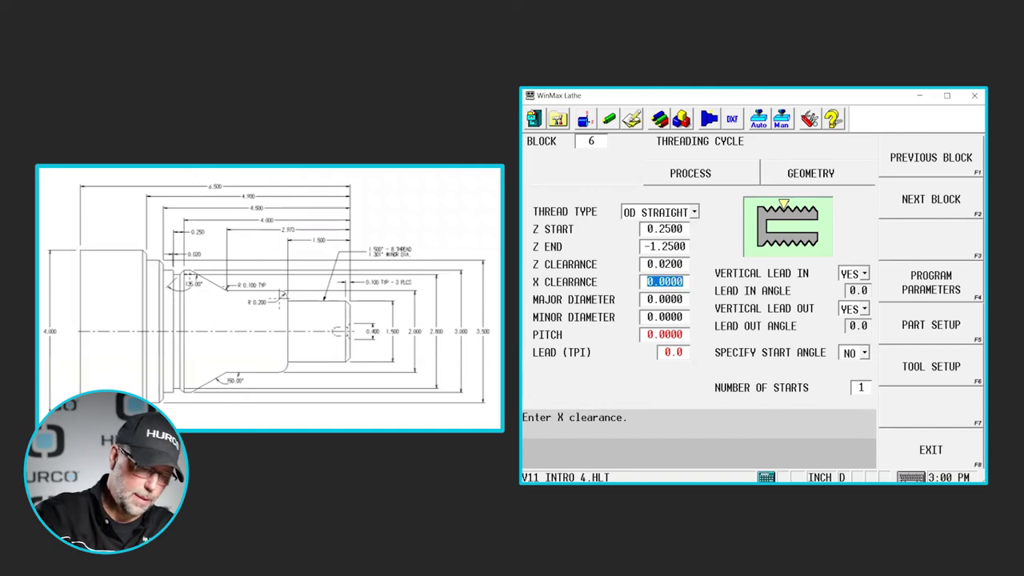
type(".02")
key("Return")
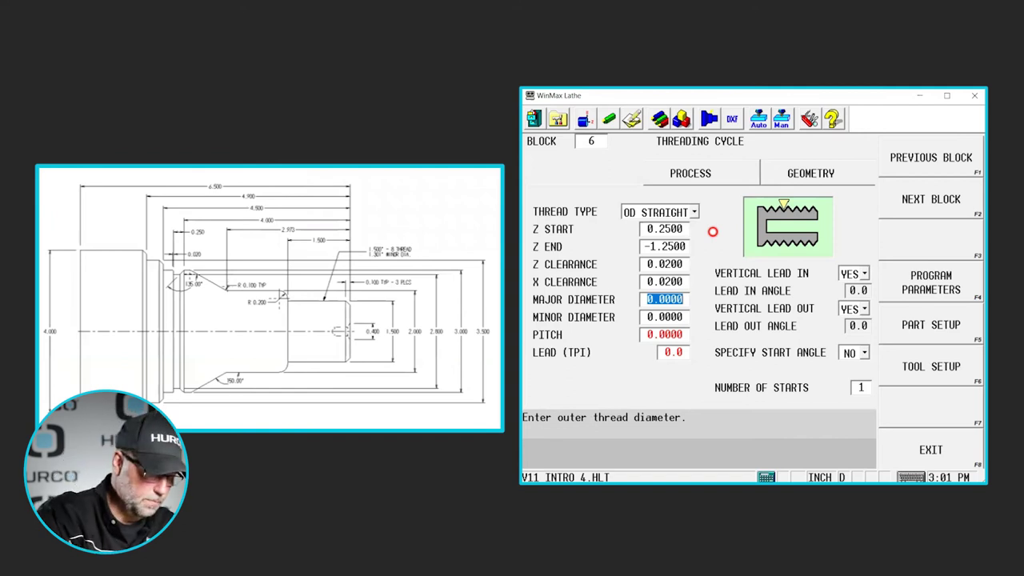
- Enter major diameter 1.5, minor diameter 1.3010 and pitch 0.125, giving 8.0 TPI
type("1.5")
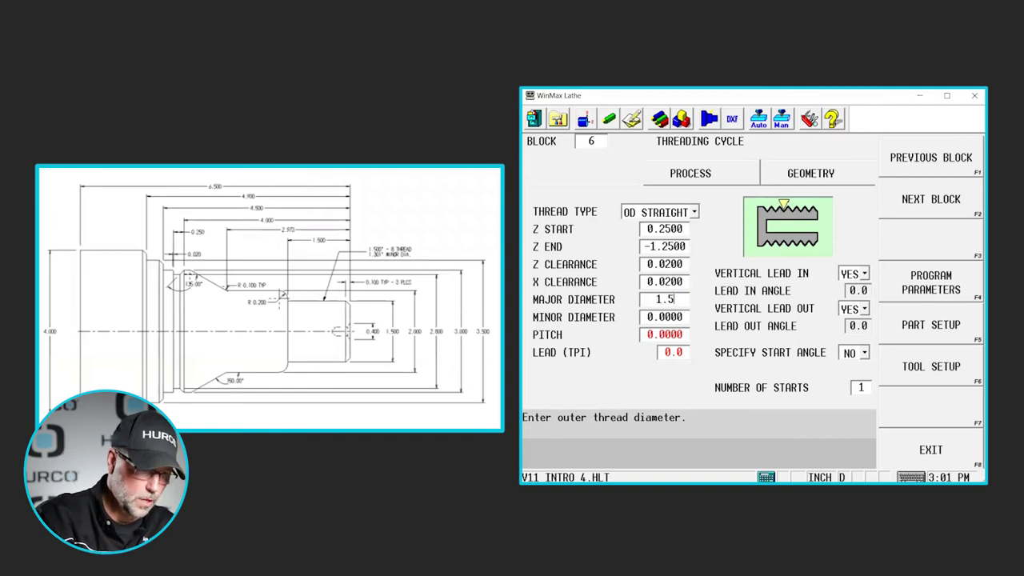
key("Return")
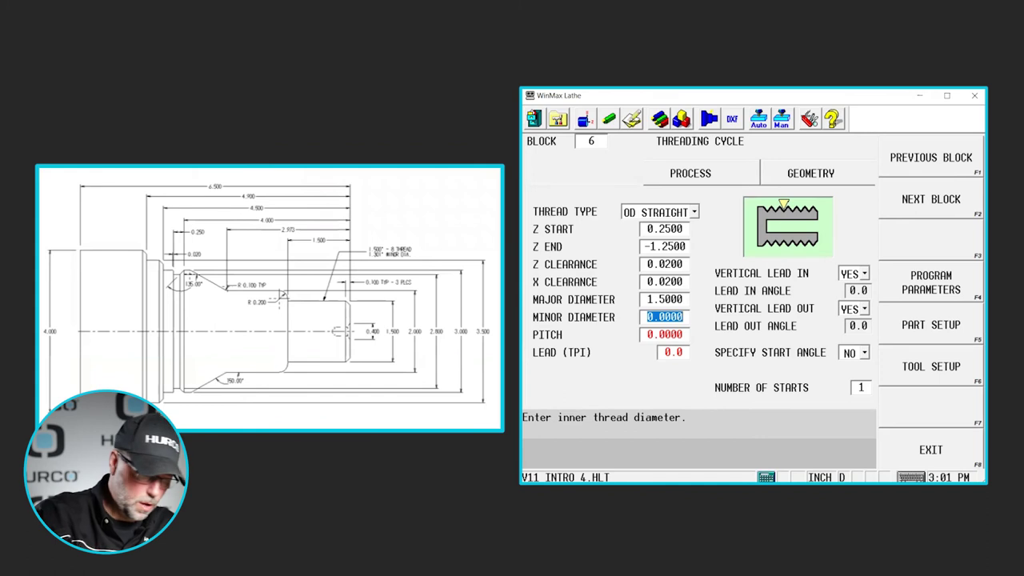
type("1.3")
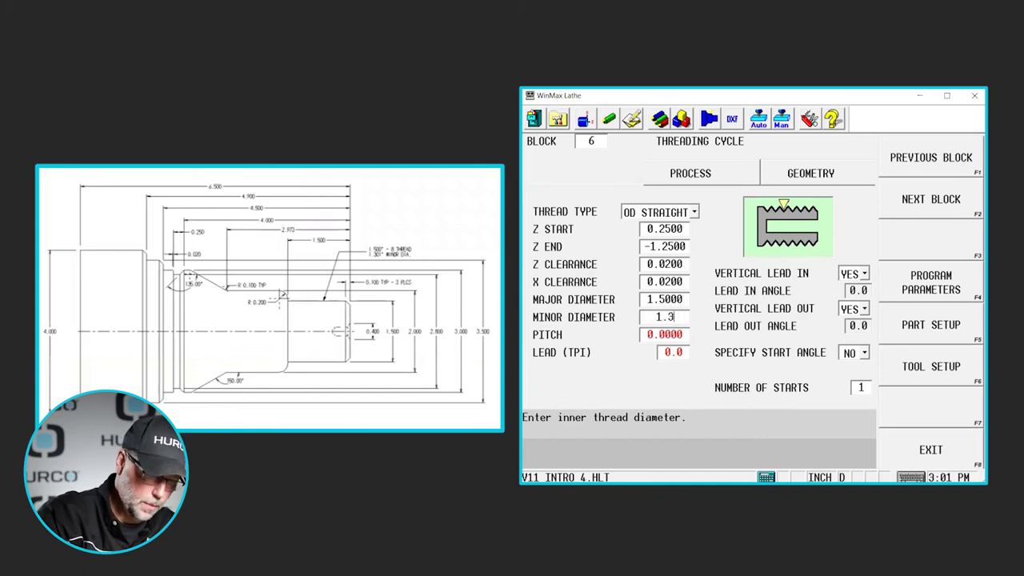
type("010")
key("Return")
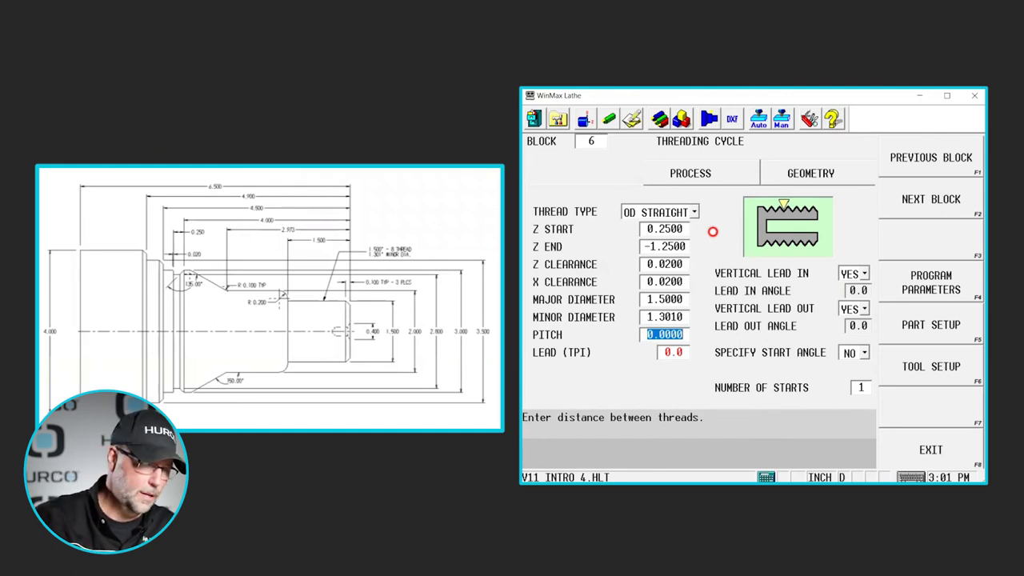
type(".125")
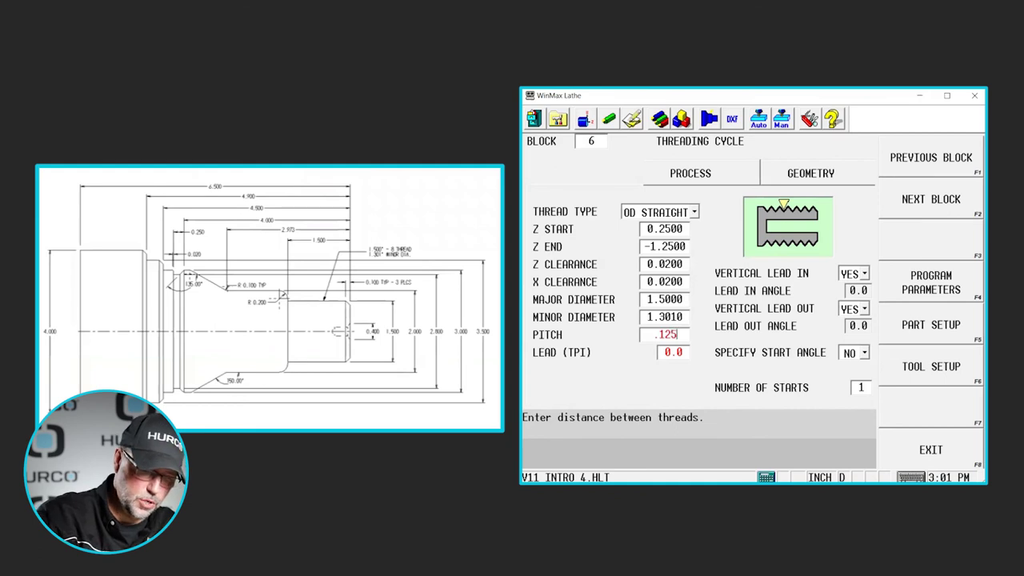
key("Return")
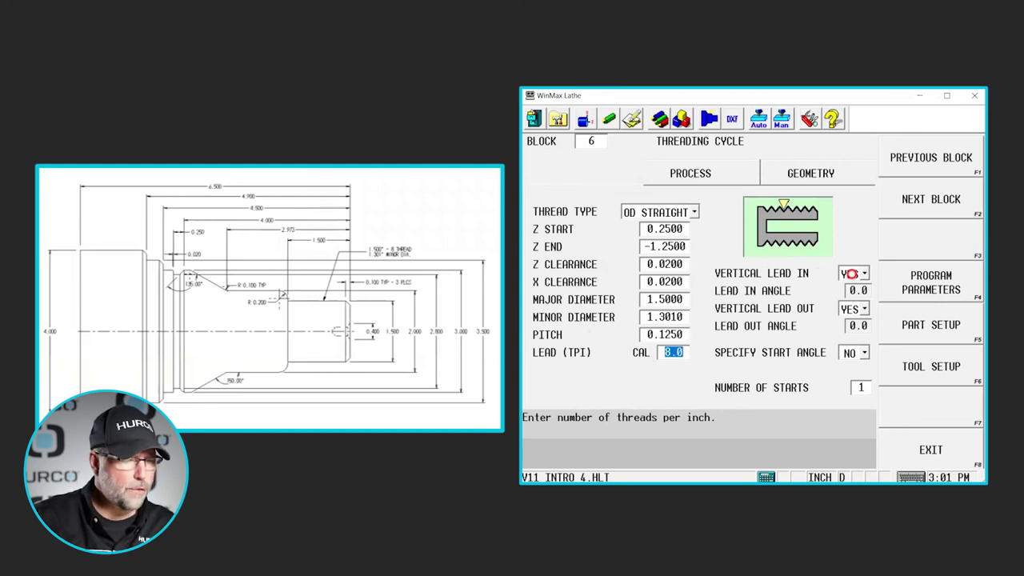
- Set Vertical Lead In to NO at a 29.5° lead-in angle, keeping Vertical Lead Out YES and no start angle
left_click(863, 274)
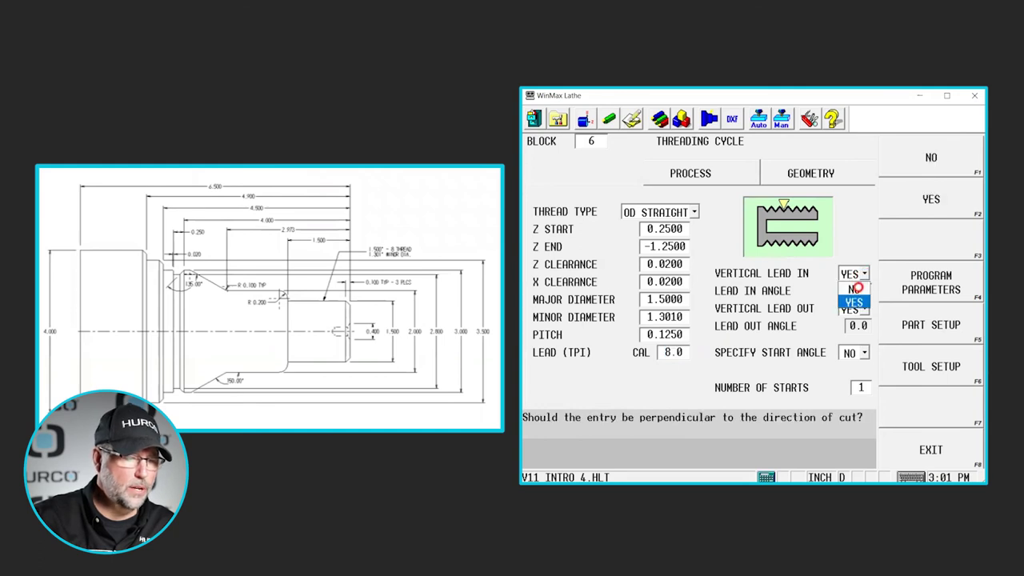
left_click(849, 289)
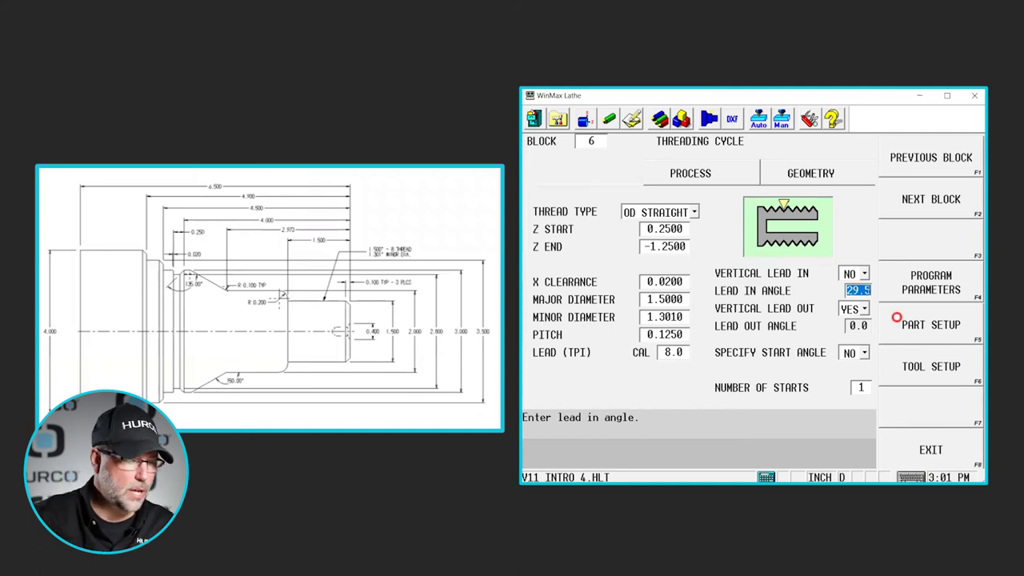
left_click(854, 309)
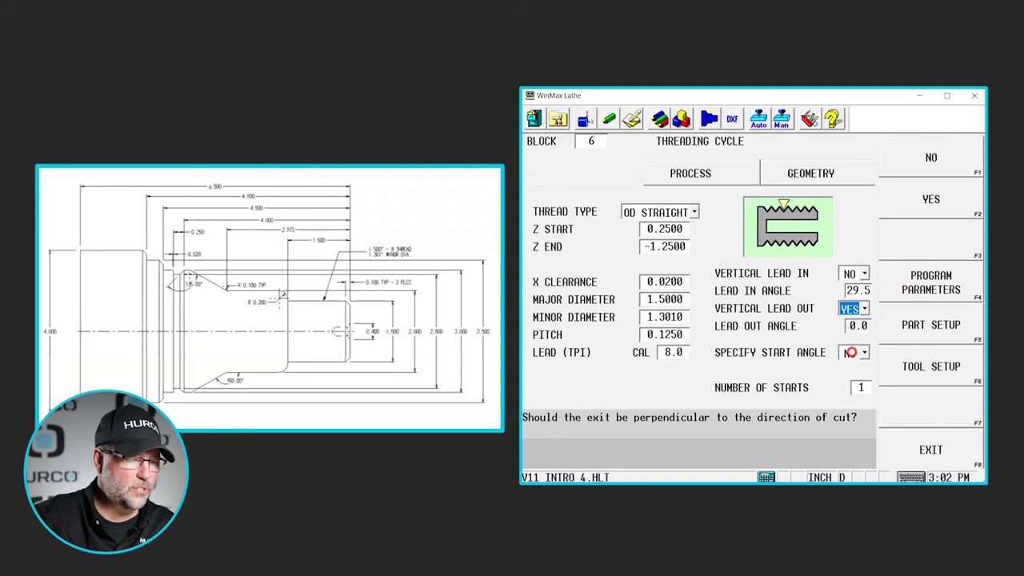
left_click(850, 352)
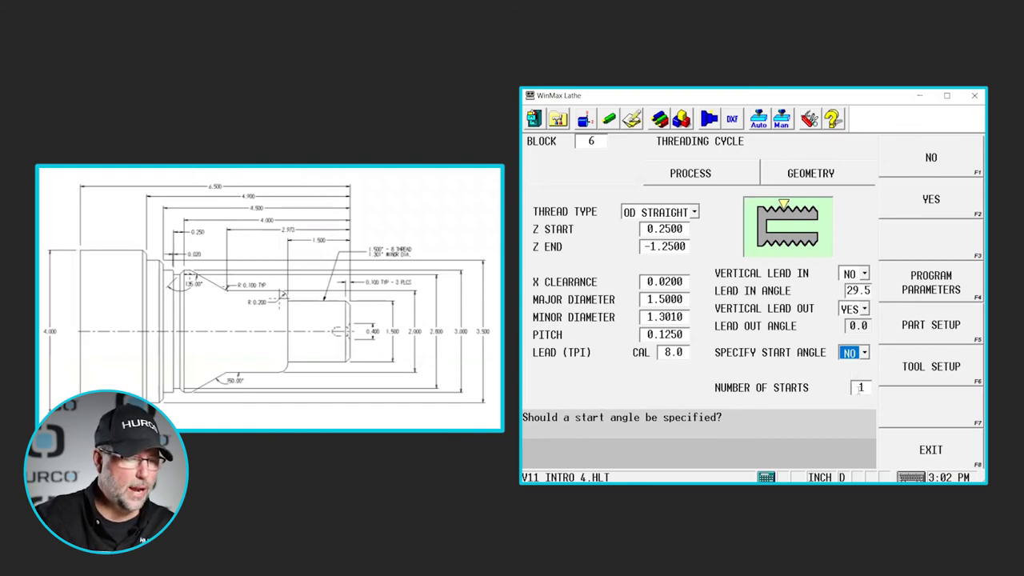
left_click(687, 174)
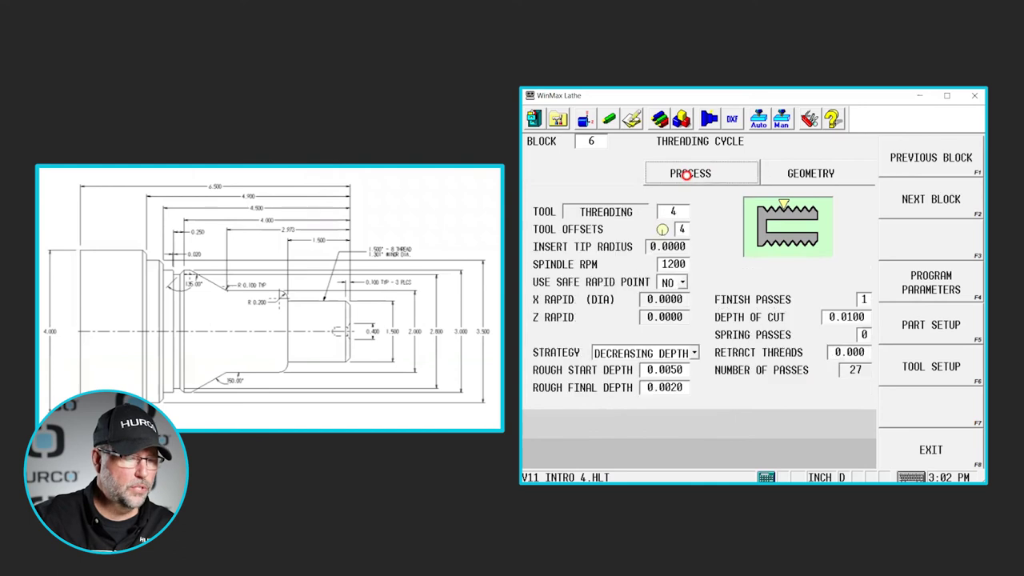
- Review block 6's process fields showing 27 passes, then return to the solid part graphics
left_click(655, 364)
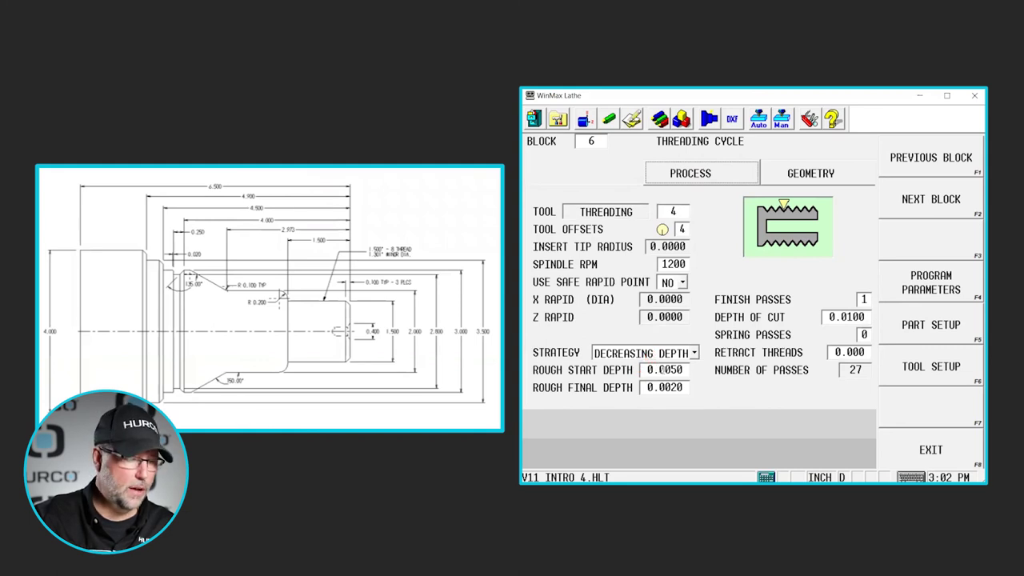
left_click(661, 388)
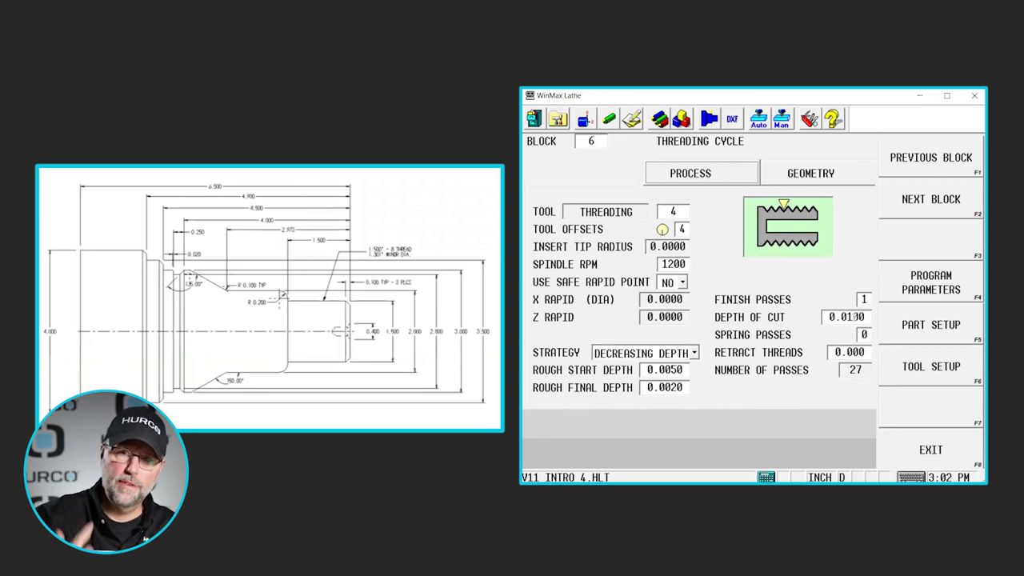
left_click(852, 368)
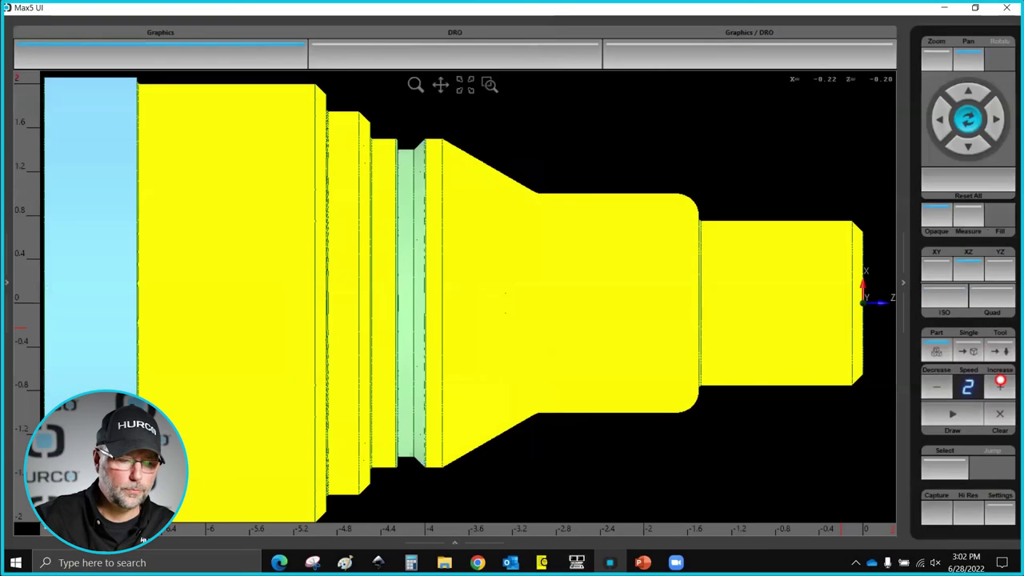
- Run the solid simulation of the part at speed 4
left_click(1002, 386)
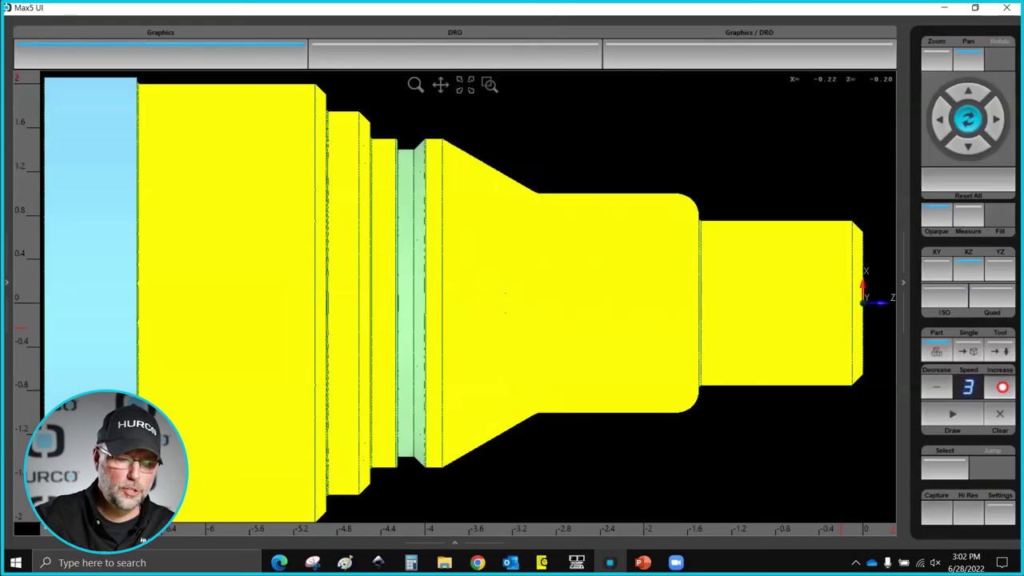
left_click(1002, 386)
left_click(961, 414)
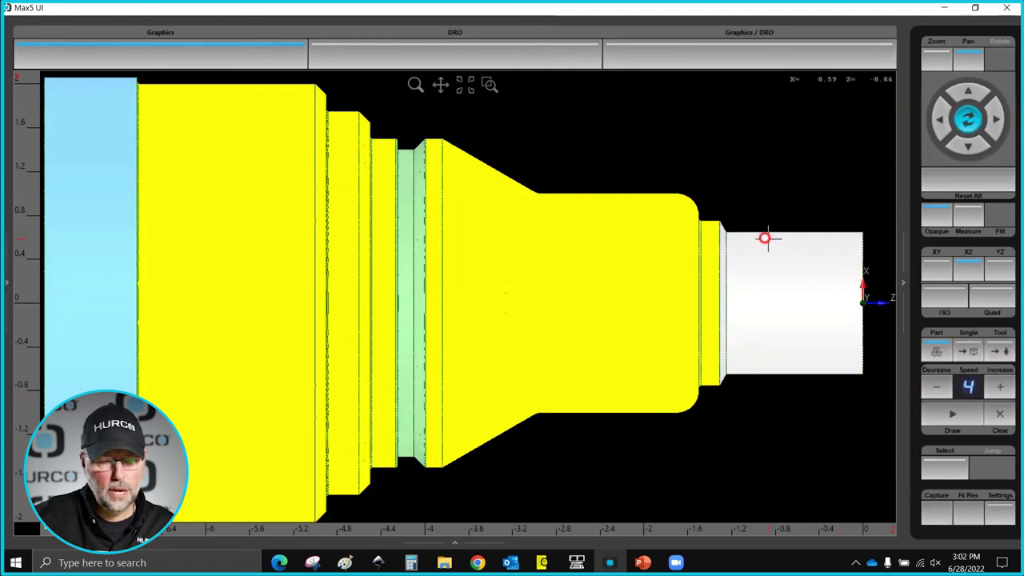
scroll(818, 234, "down", 3)
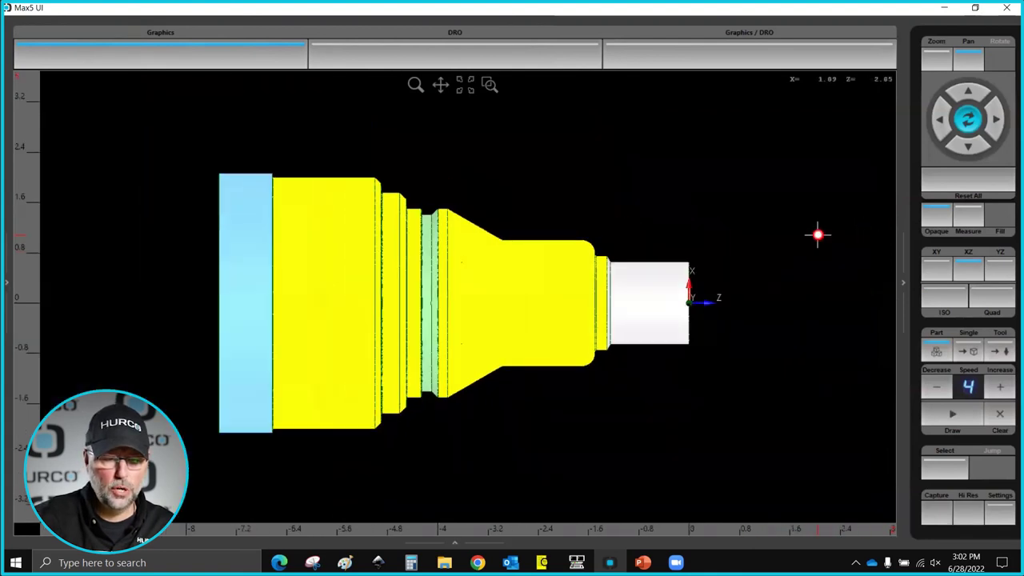
scroll(840, 240, "up", 2)
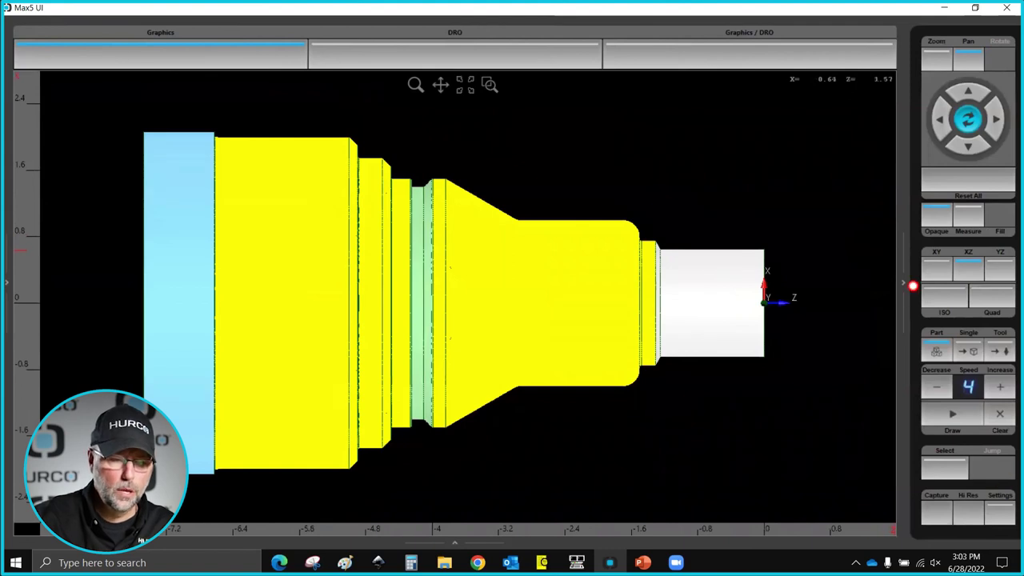
- Make the part semi-transparent, bring the stock end into view, and redraw the simulation
left_click(933, 223)
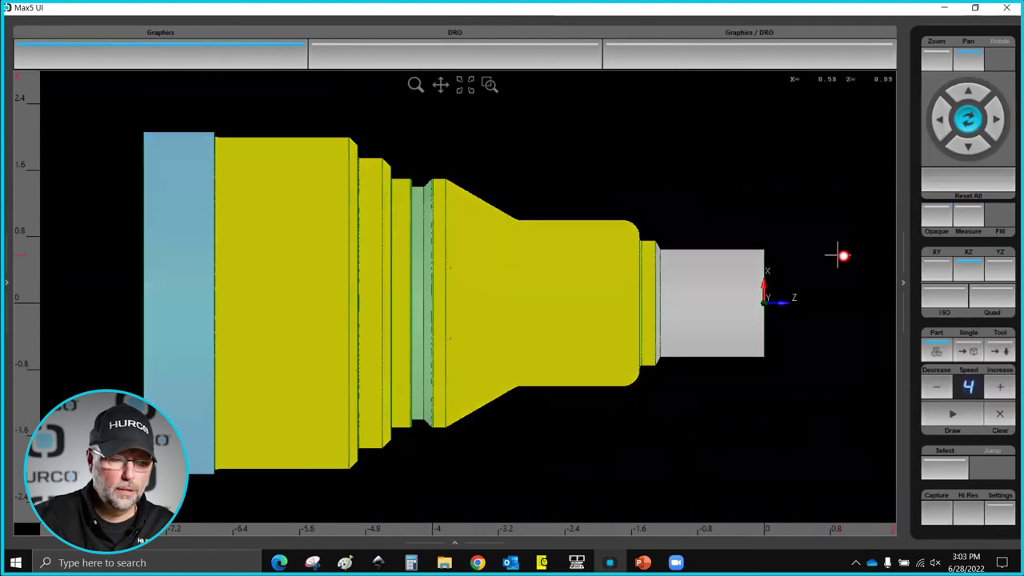
scroll(776, 270, "up", 5)
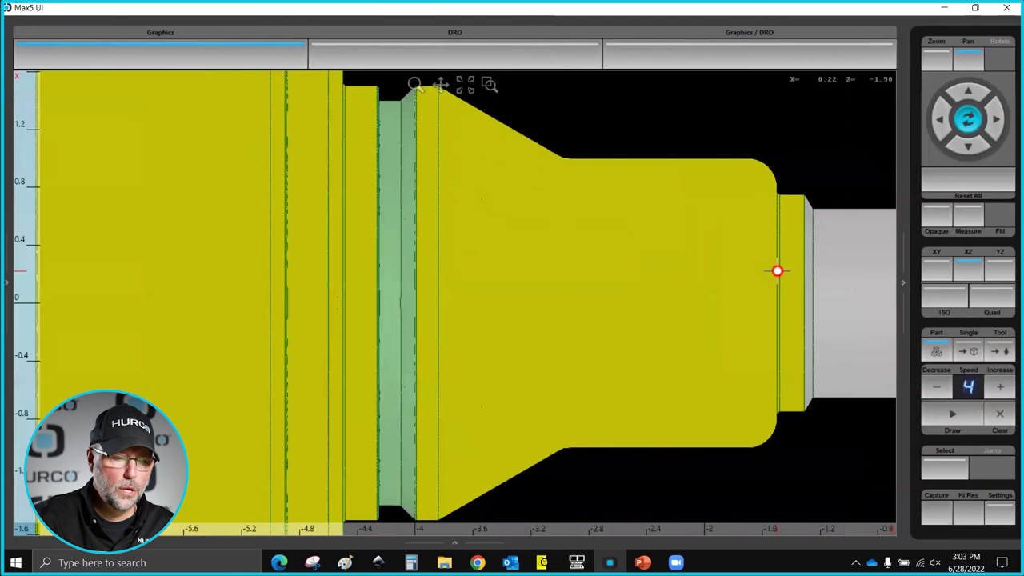
left_click_drag(777, 270, 286, 279)
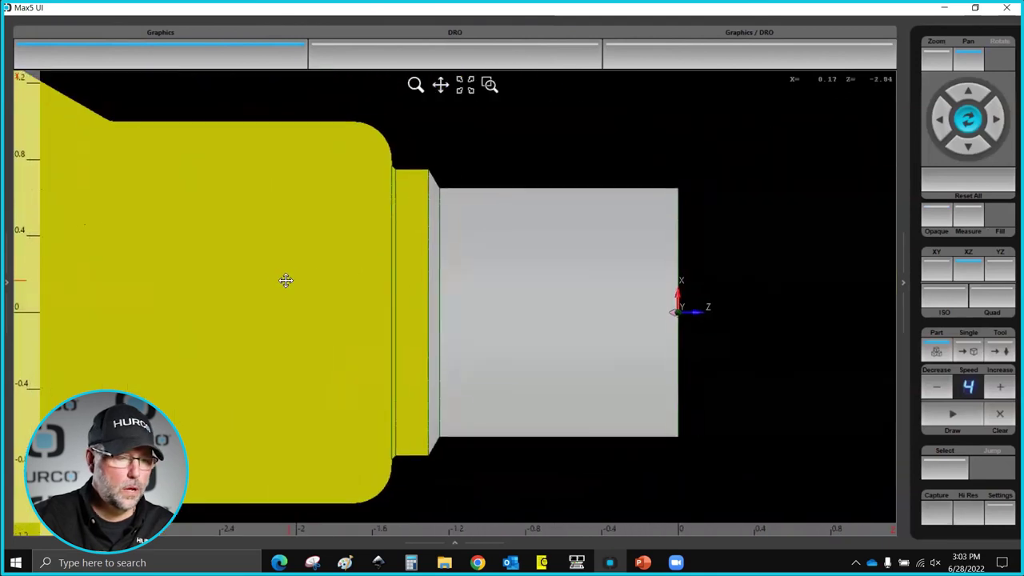
left_click(947, 414)
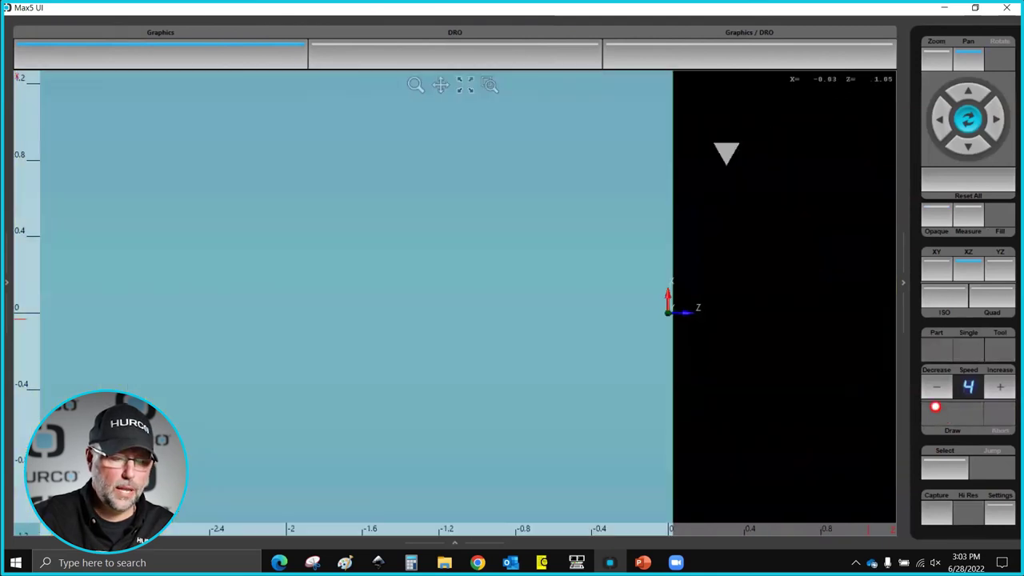
scroll(821, 377, "down", 2)
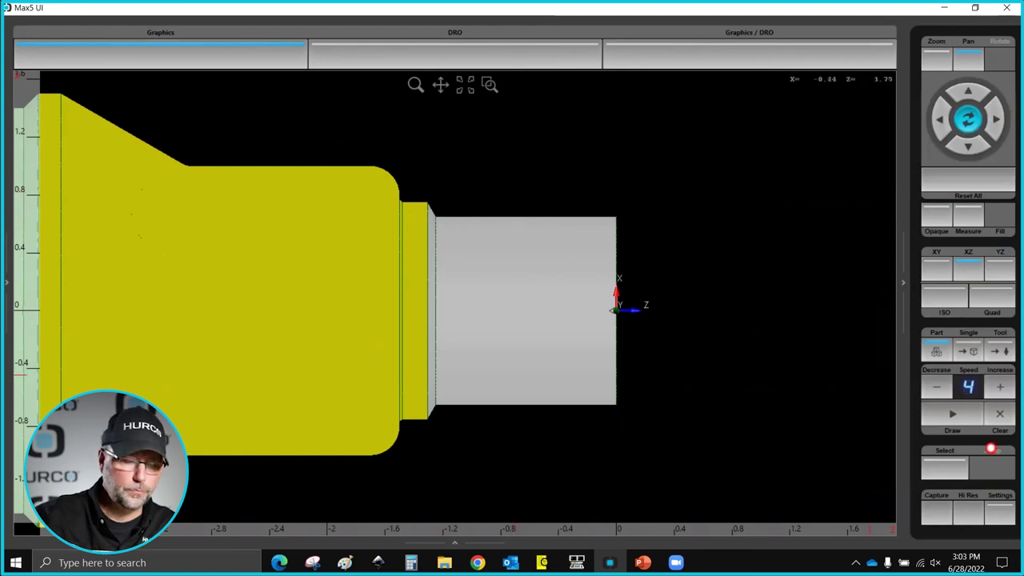
- Switch Show Graphics to Tool Path and draw the toolpath wireframe
left_click(1006, 507)
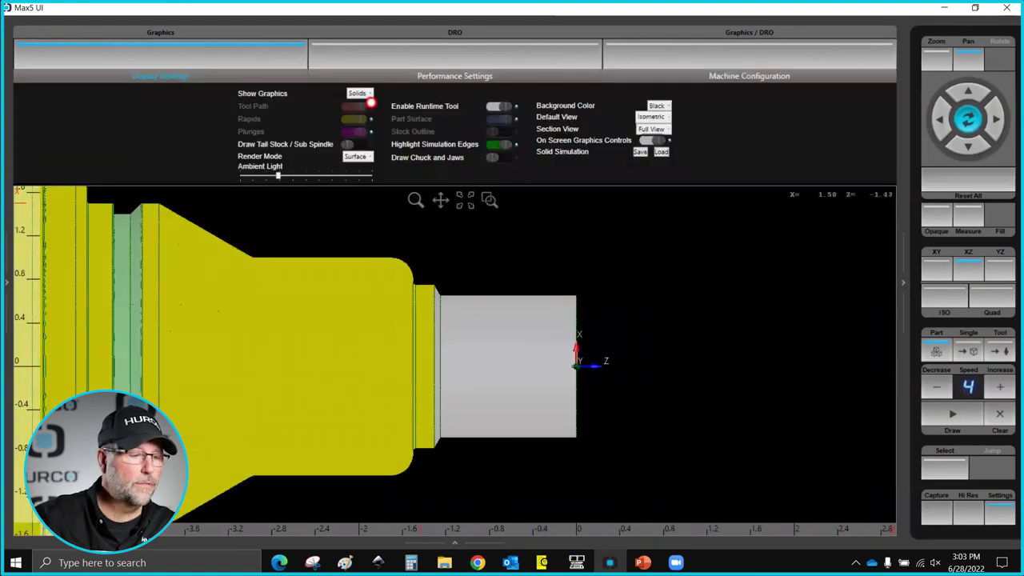
left_click(359, 93)
left_click(356, 104)
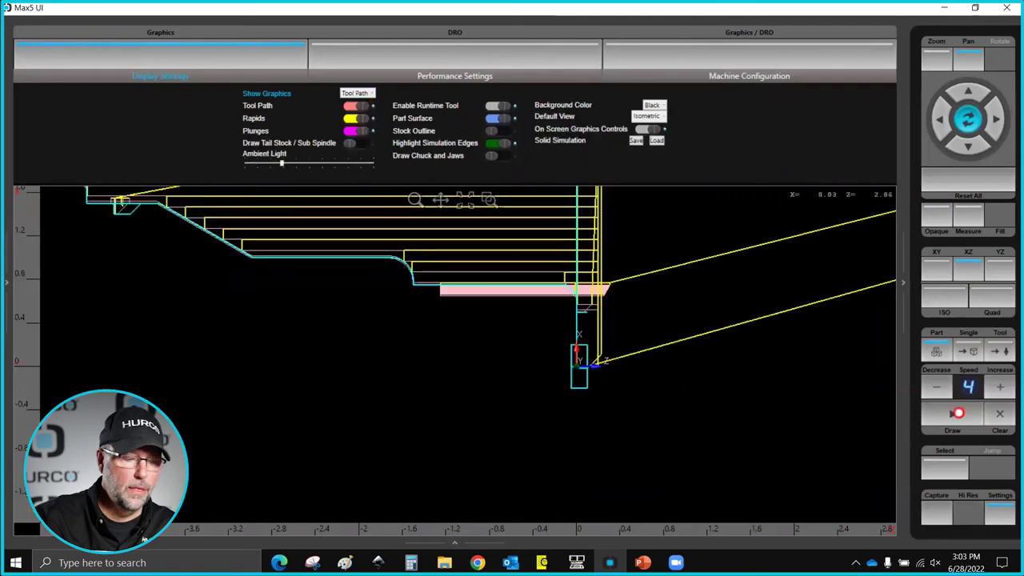
left_click(1005, 512)
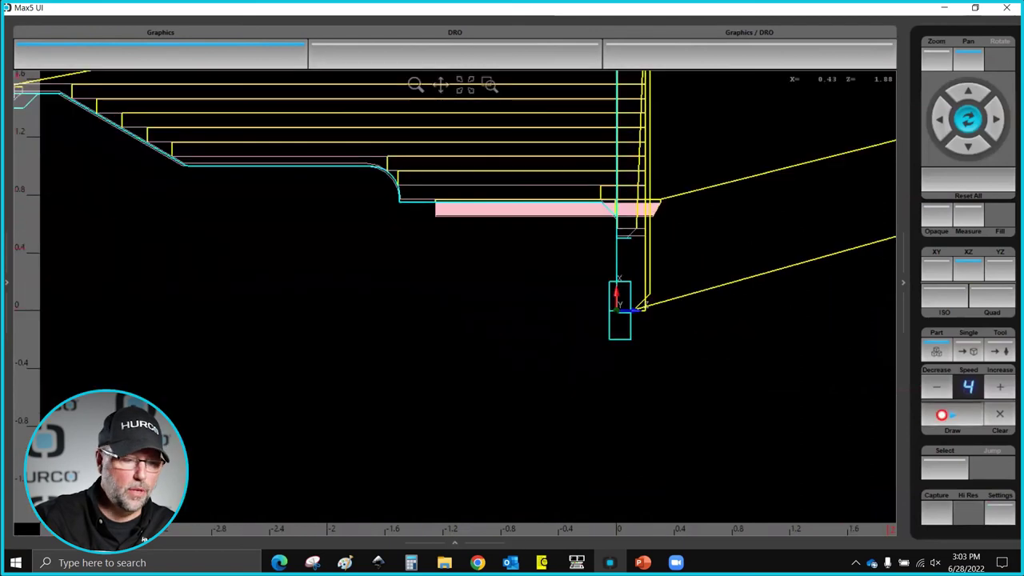
left_click(942, 414)
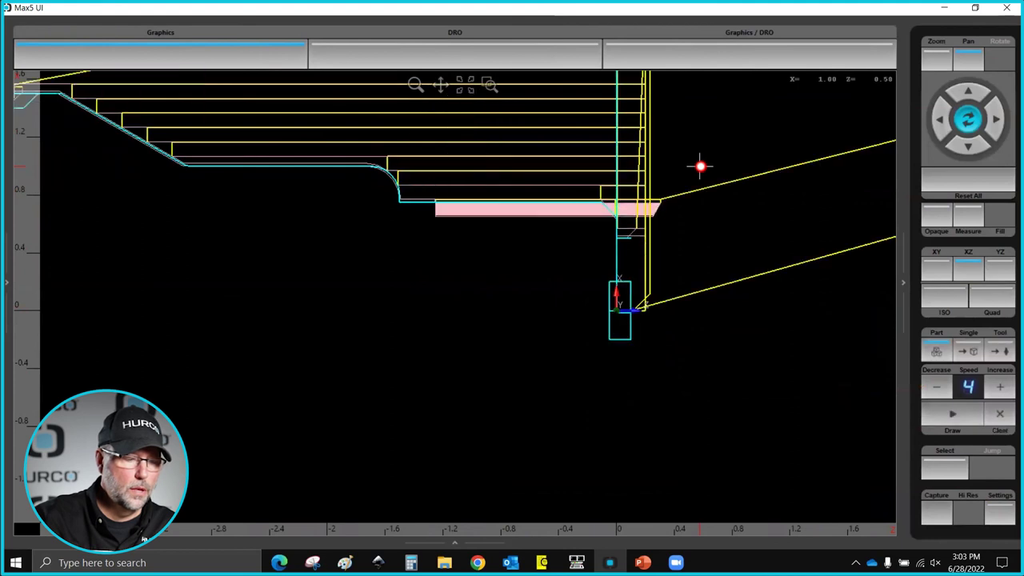
- Zoom in on the pink threading passes at the stock end, then reopen the graphics display type choices
scroll(500, 204, "up", 3)
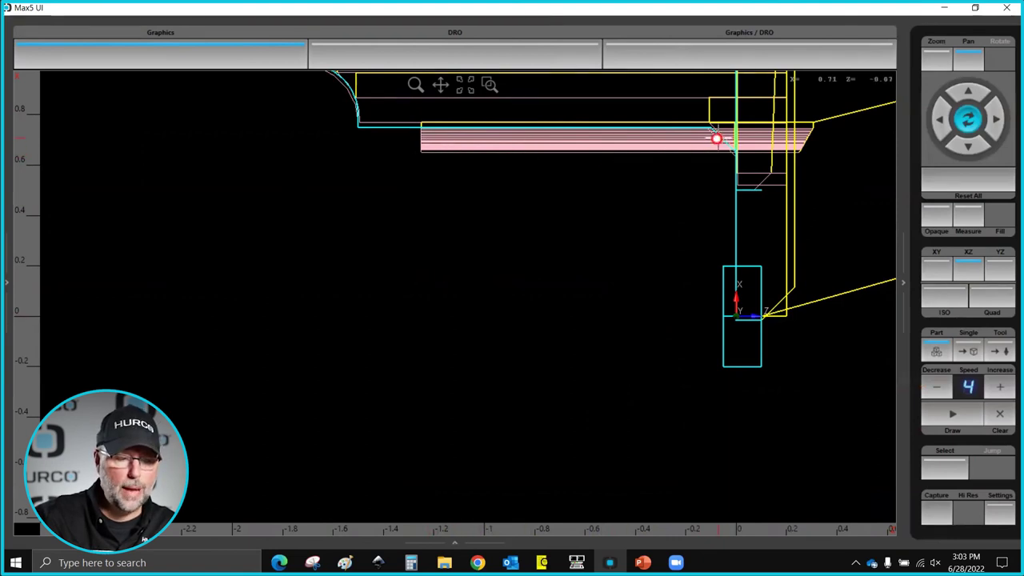
scroll(735, 156, "up", 2)
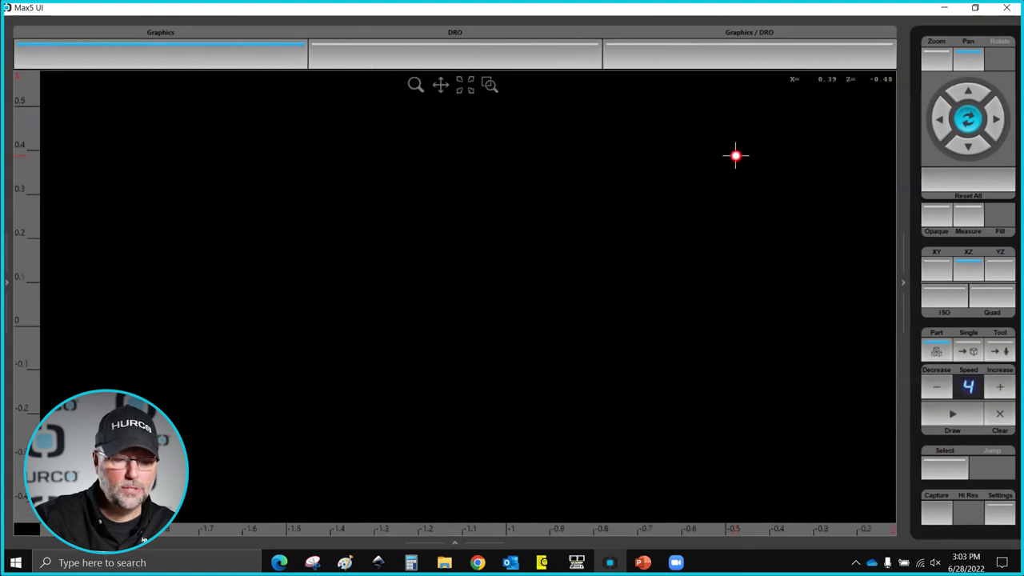
left_click_drag(744, 153, 416, 306)
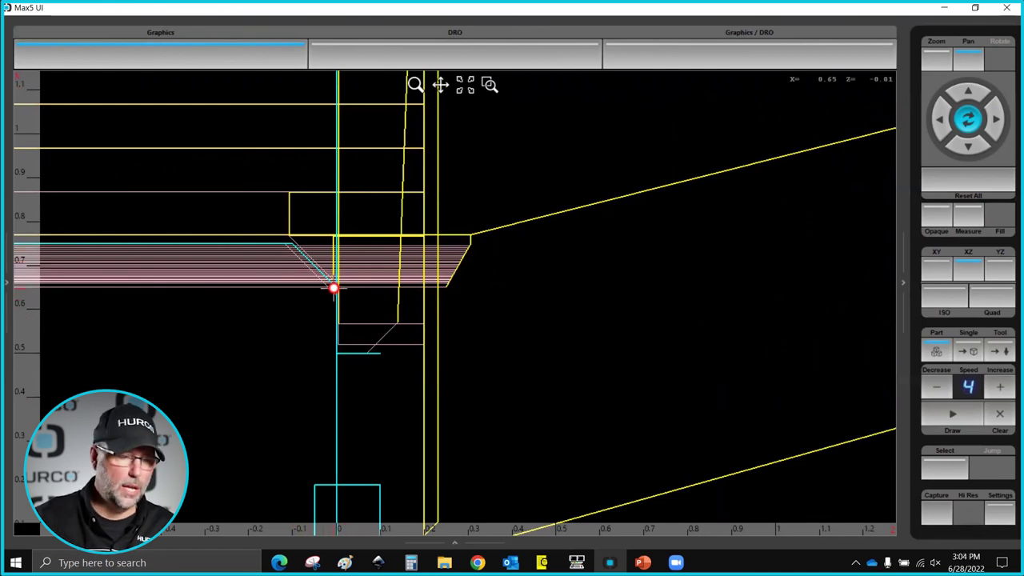
scroll(322, 190, "down", 3)
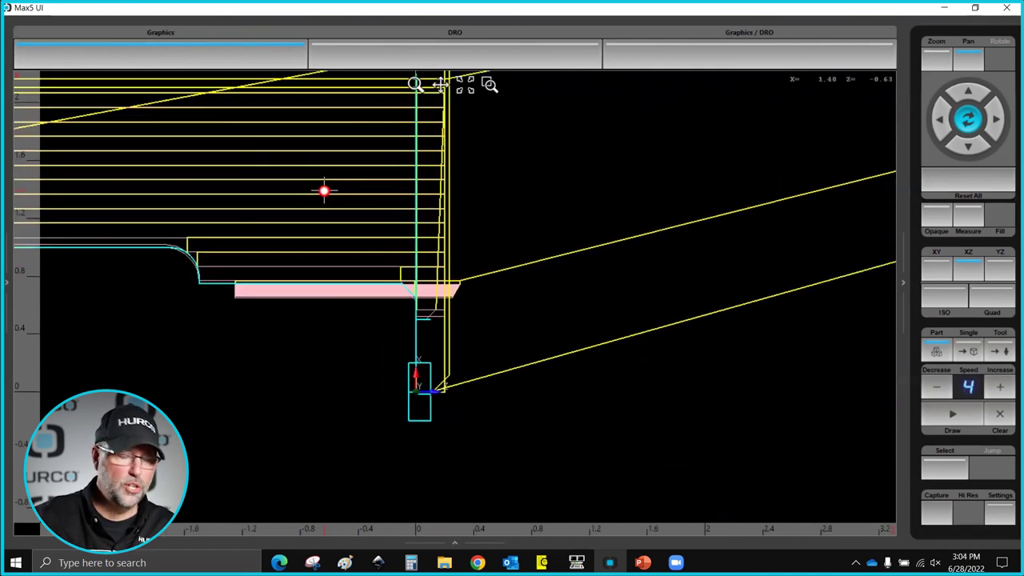
scroll(476, 326, "up", 3)
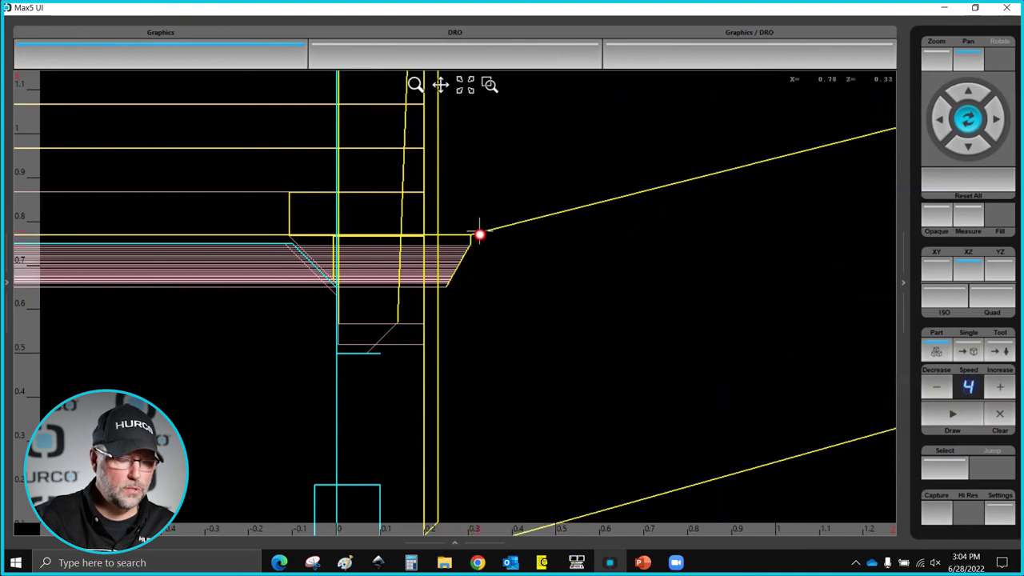
scroll(479, 239, "up", 3)
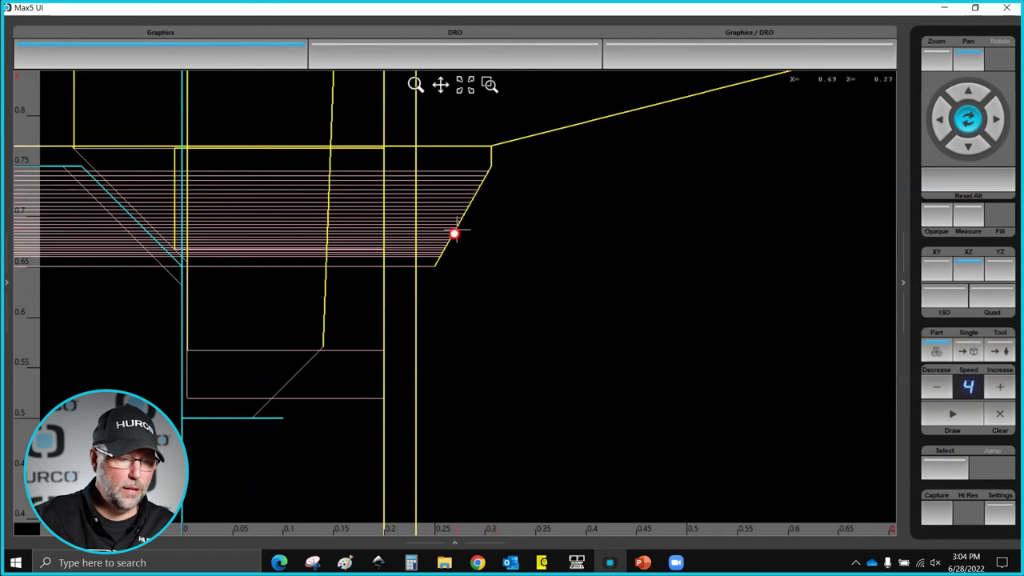
scroll(436, 266, "down", 5)
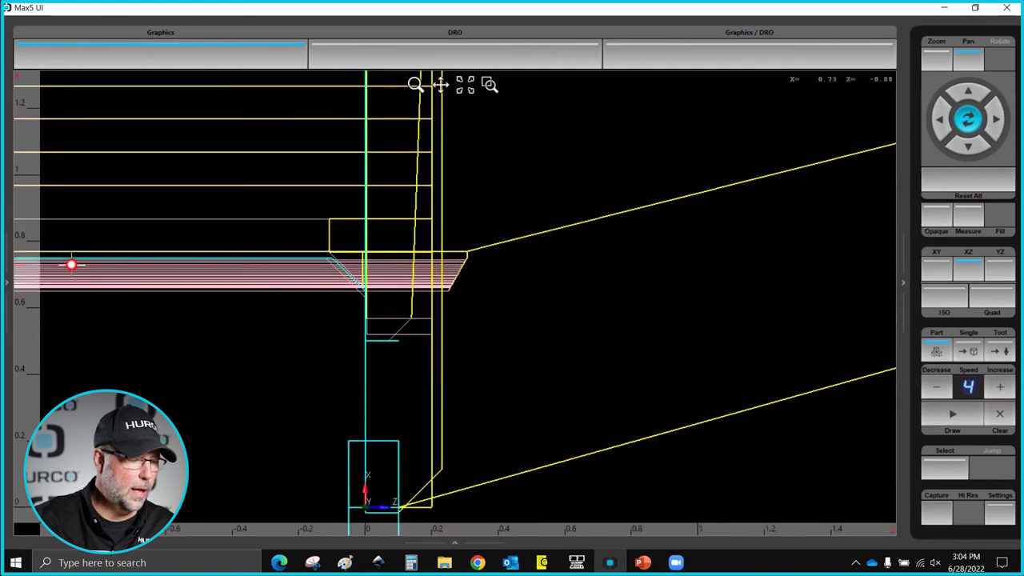
scroll(76, 264, "up", 4)
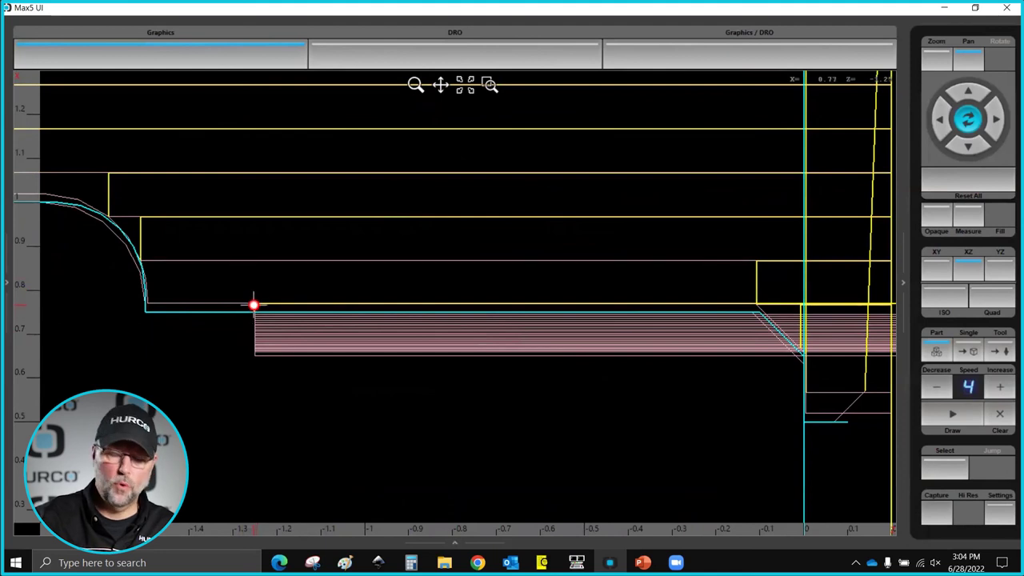
scroll(667, 293, "down", 5)
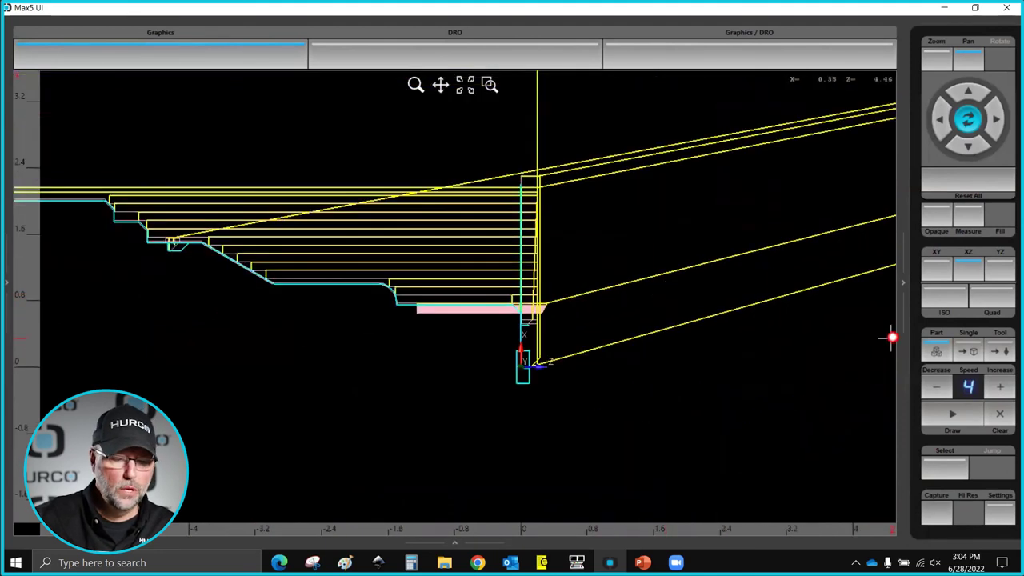
left_click(1004, 518)
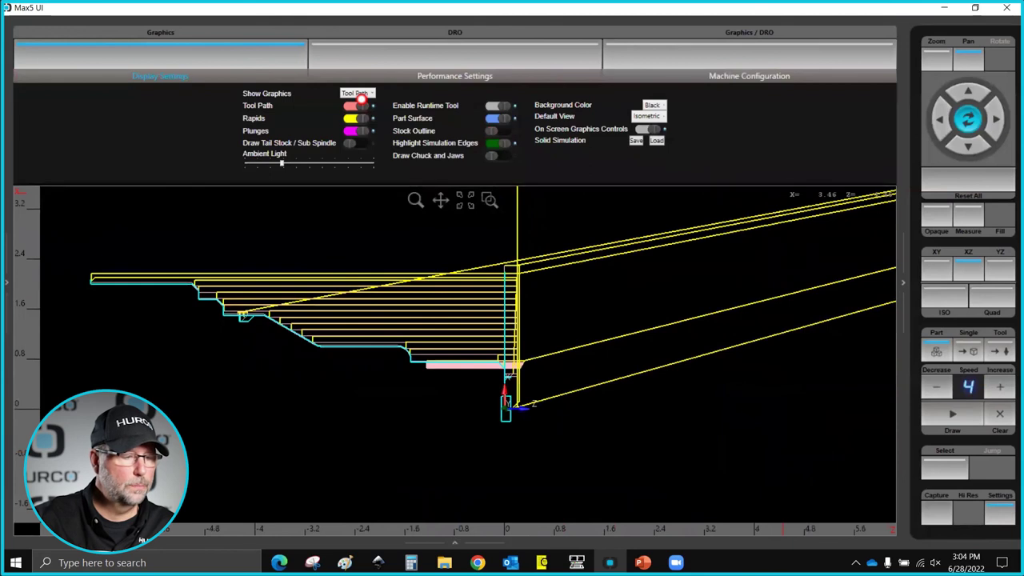
left_click(373, 93)
- Set Show Graphics back to Solids and draw the part in the ISO view
left_click(357, 113)
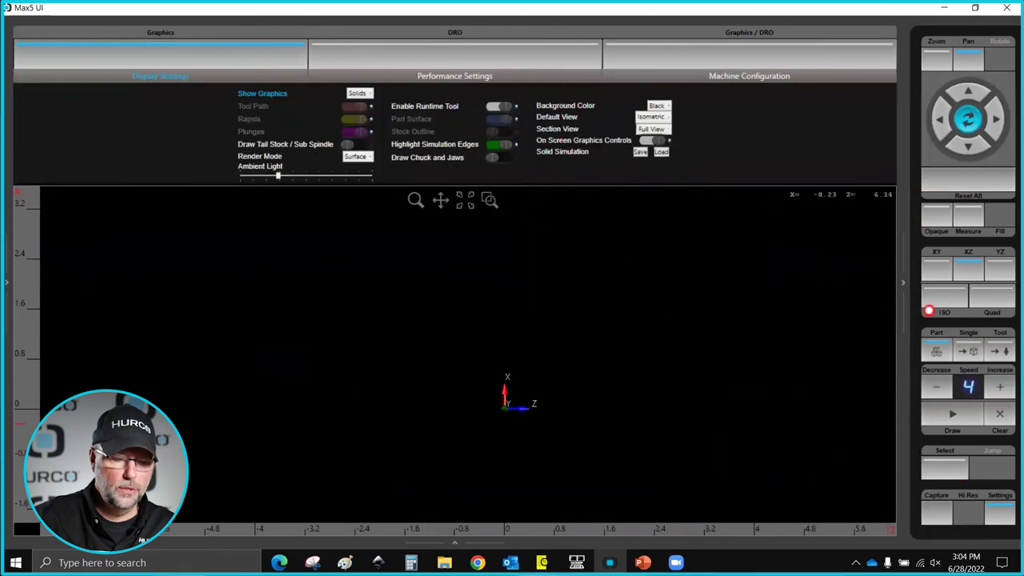
left_click(1007, 520)
left_click(944, 297)
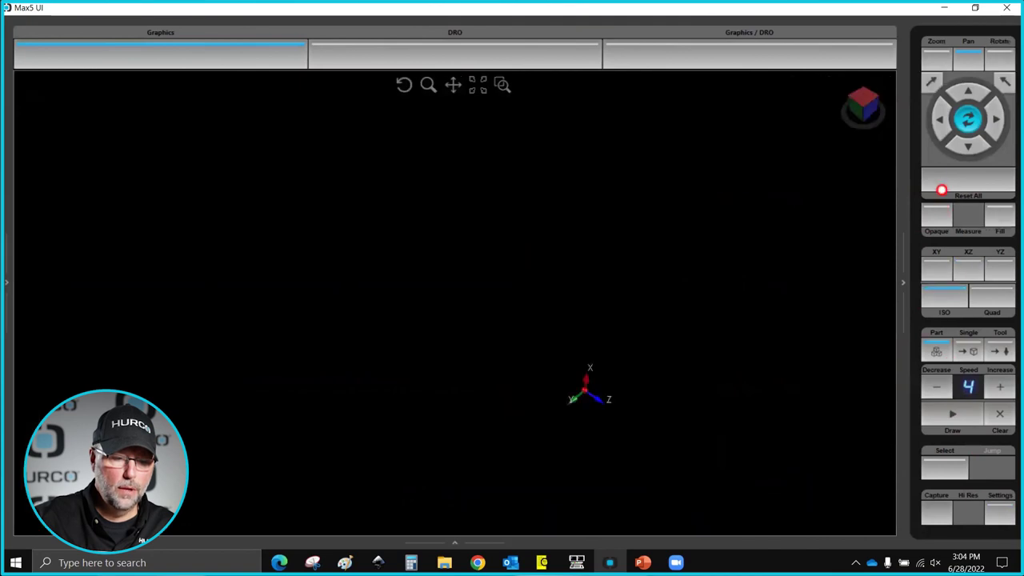
left_click(948, 416)
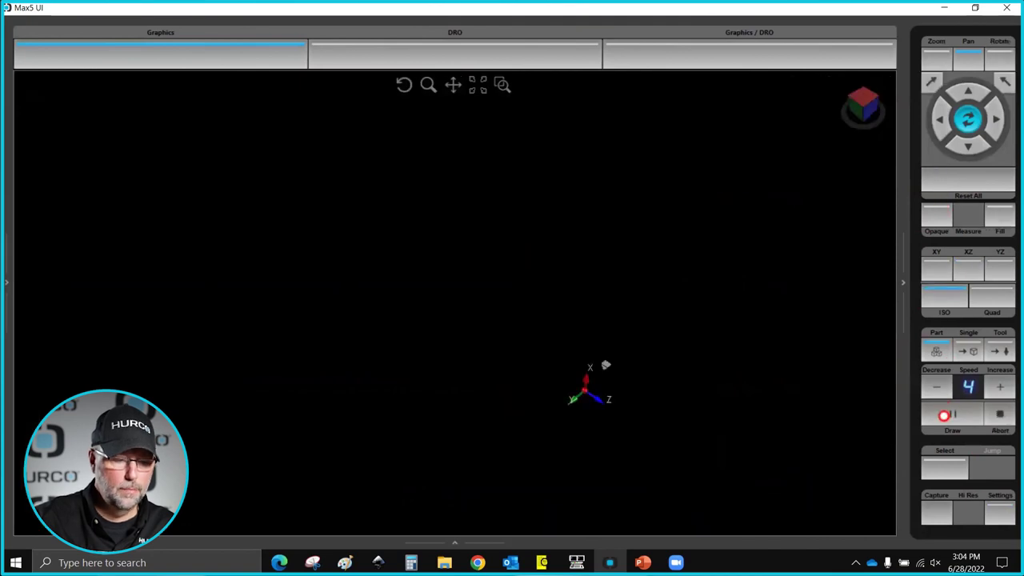